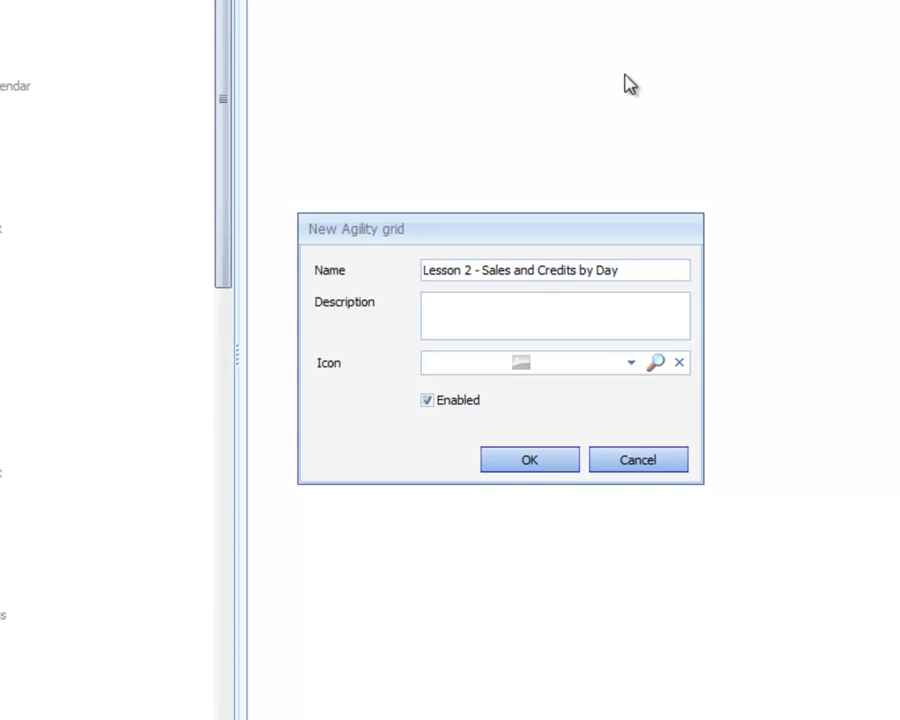
Create the grid "Lesson 2 - Sales and Credits by Day" with description "Adding a Link List" and advance to its SQL Statement page
click(561, 298)
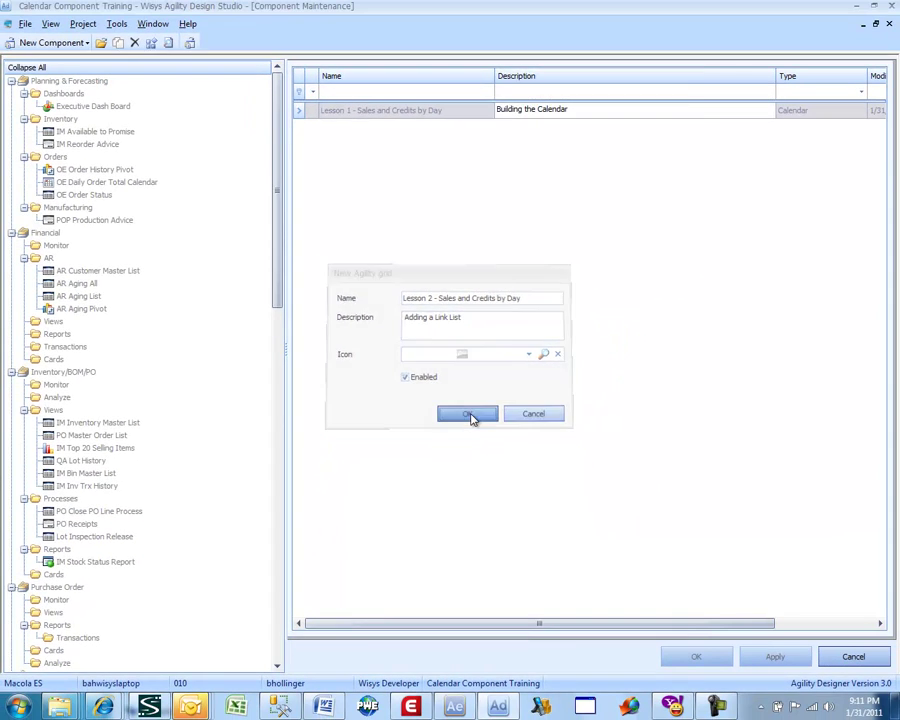
click(490, 432)
click(612, 658)
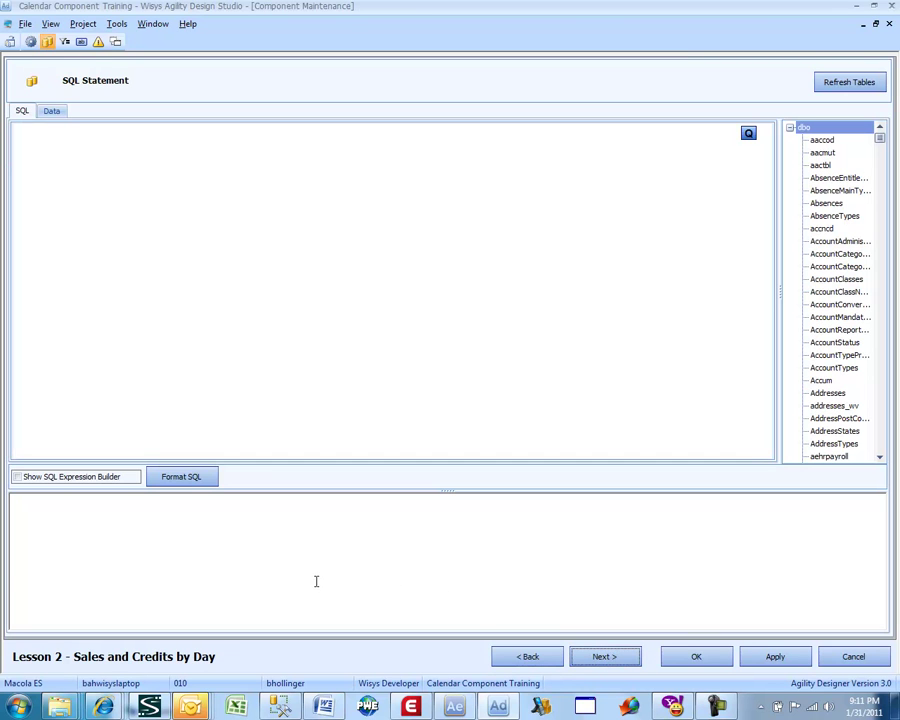
click(186, 516)
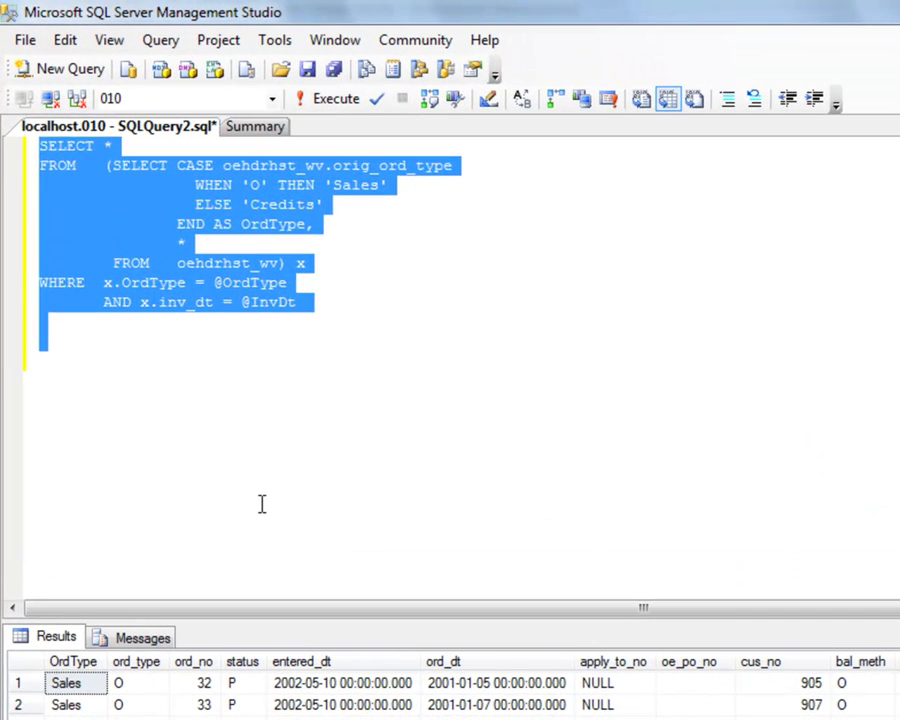
click(261, 503)
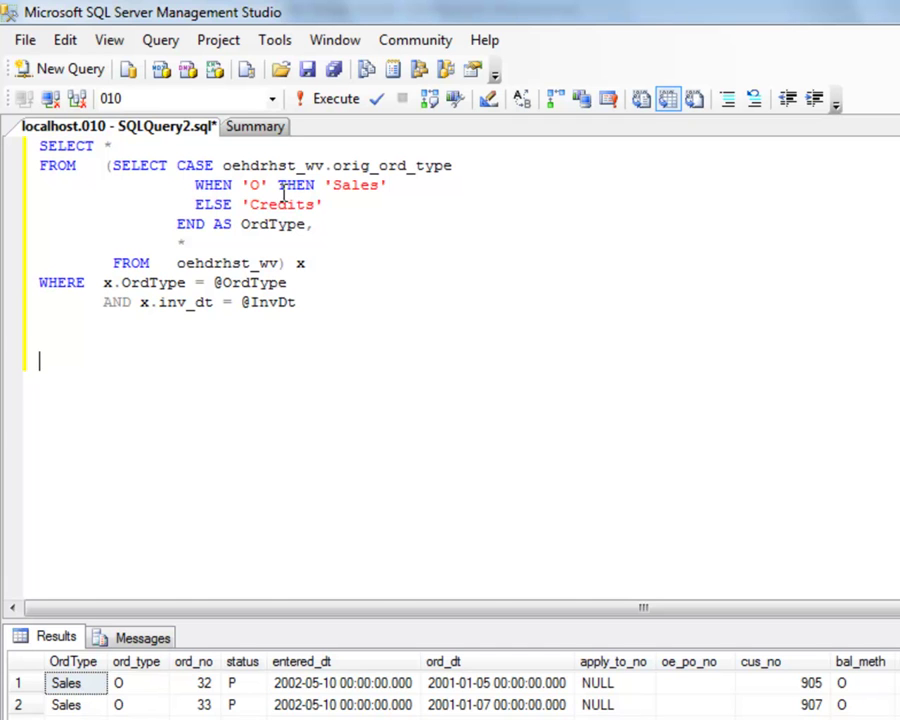
click(379, 187)
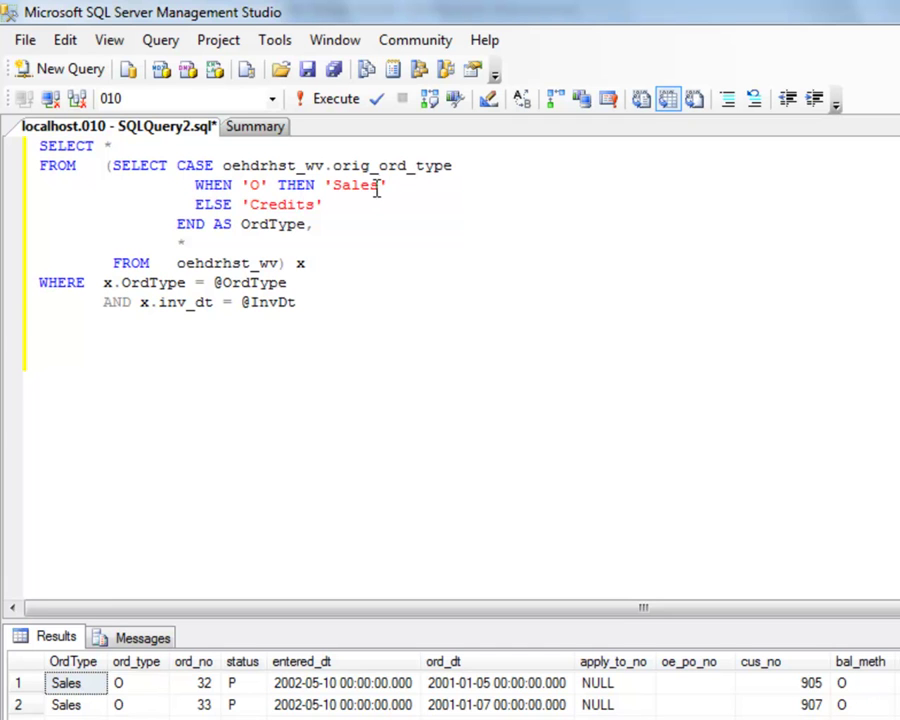
click(305, 205)
drag(308, 304, 39, 145)
key(ctrl+c)
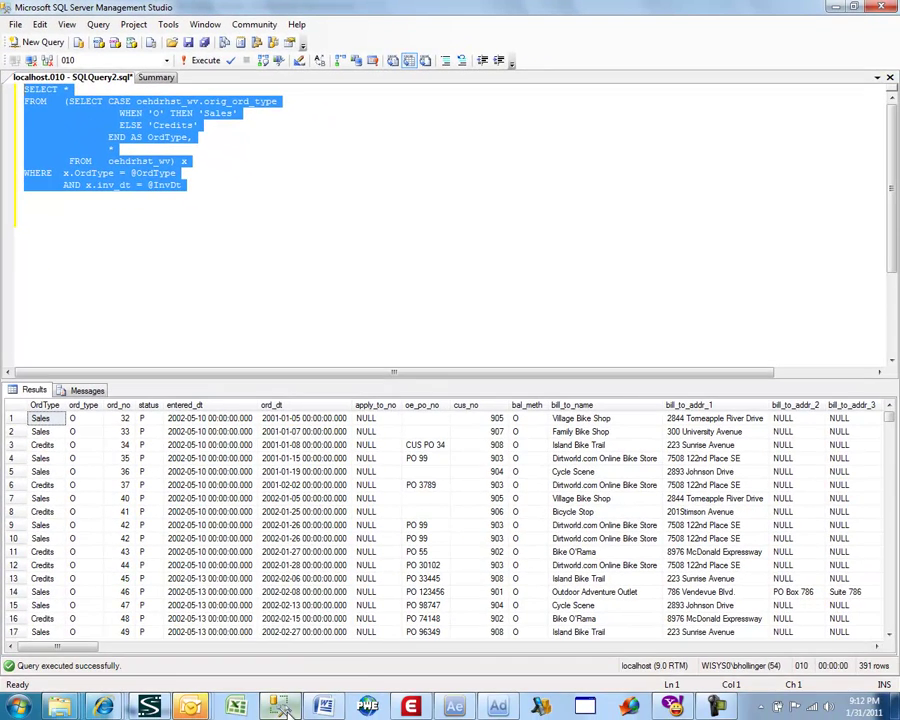
Switch back to Agility Design Studio and paste the copied query as the grid's SQL statement
mouse_move(285, 710)
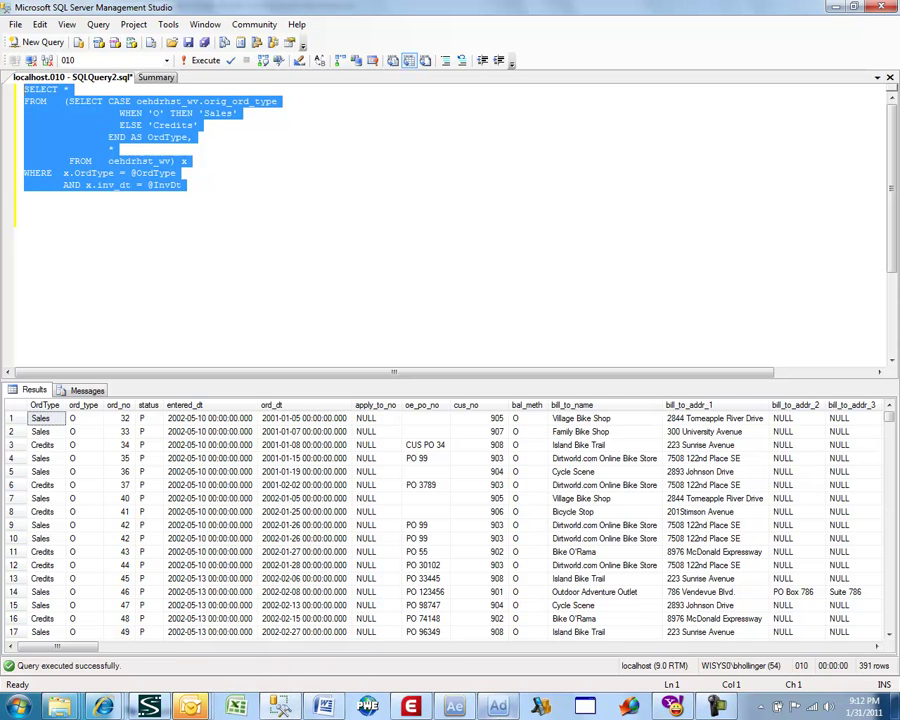
click(455, 706)
key(ctrl+v)
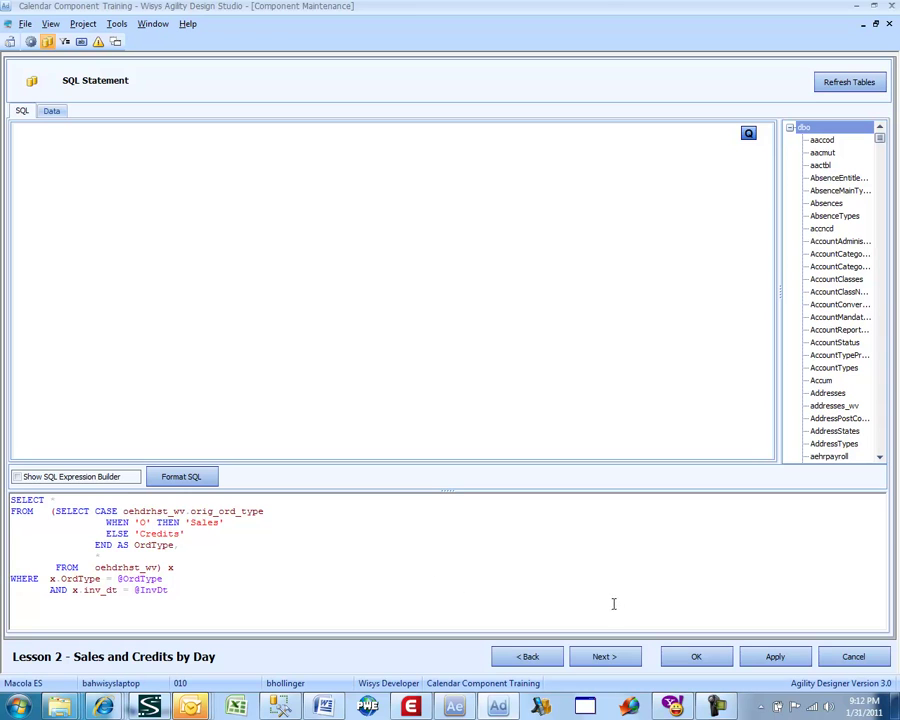
click(610, 657)
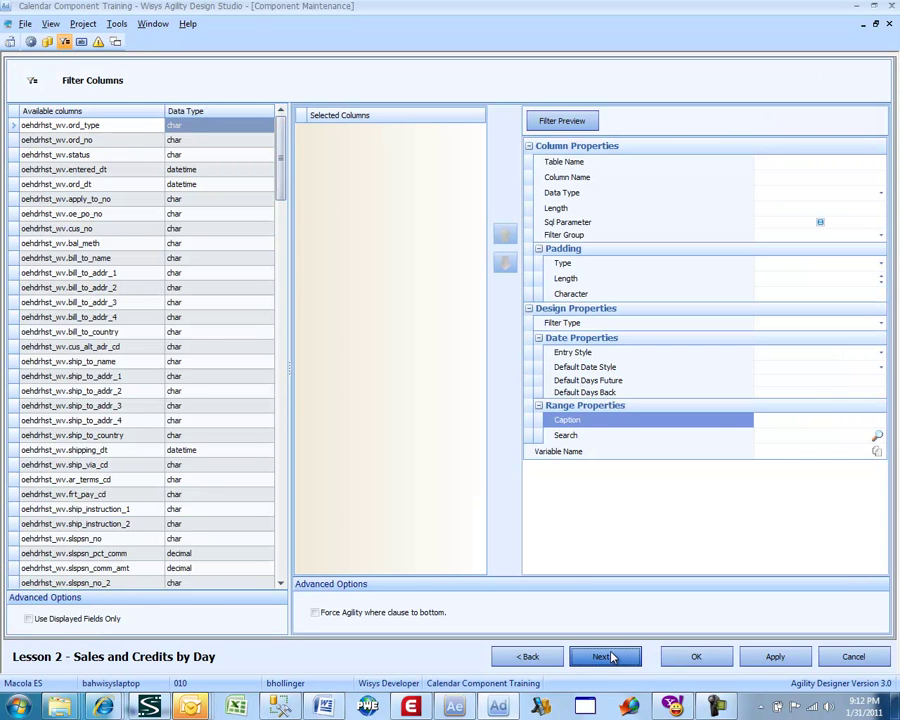
click(520, 656)
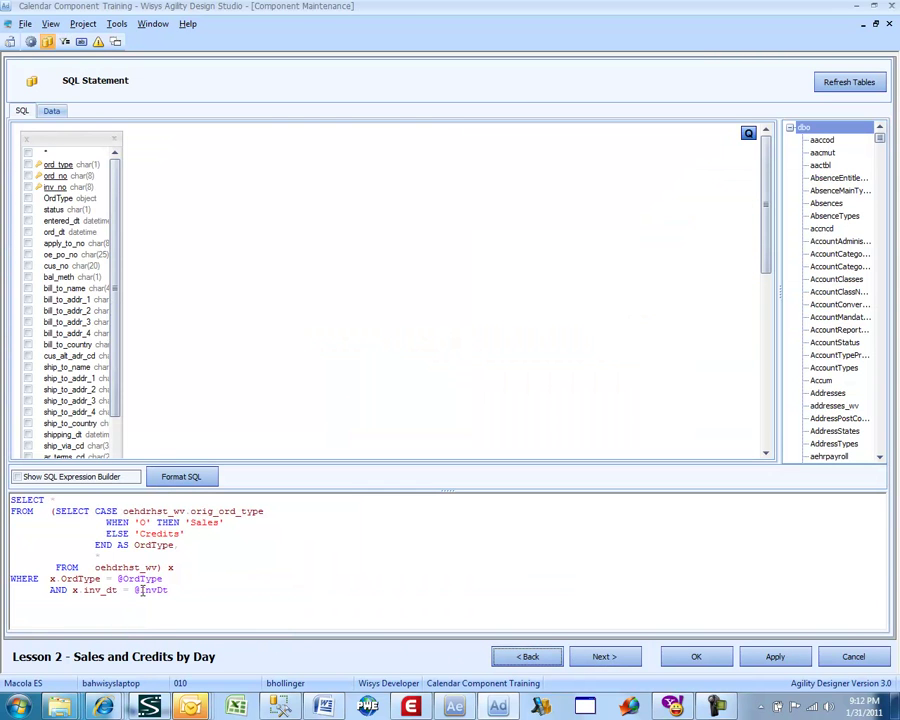
click(610, 660)
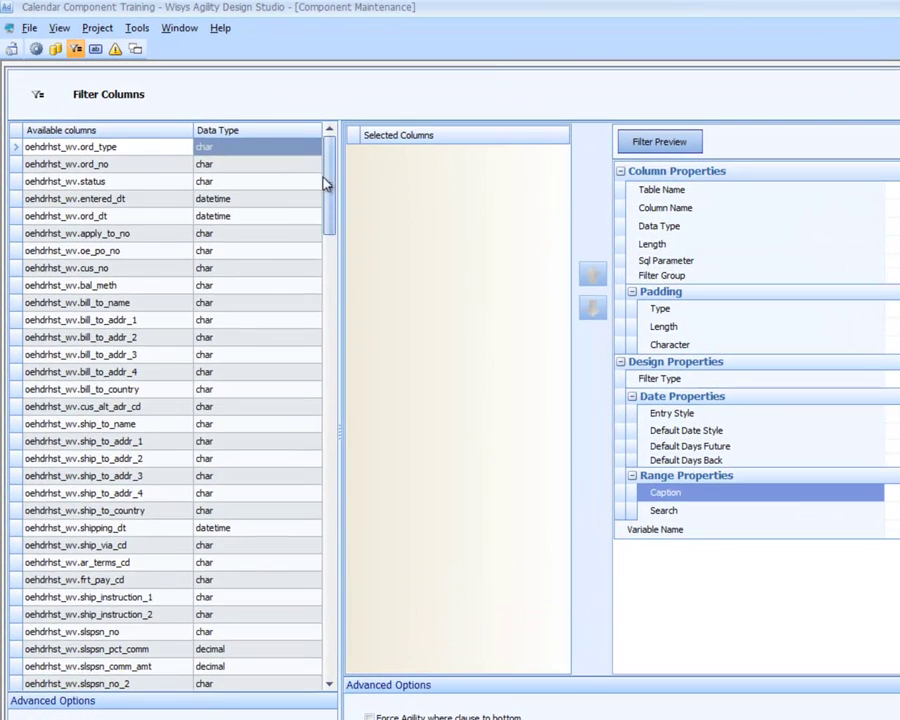
drag(292, 161, 305, 483)
drag(341, 541, 334, 628)
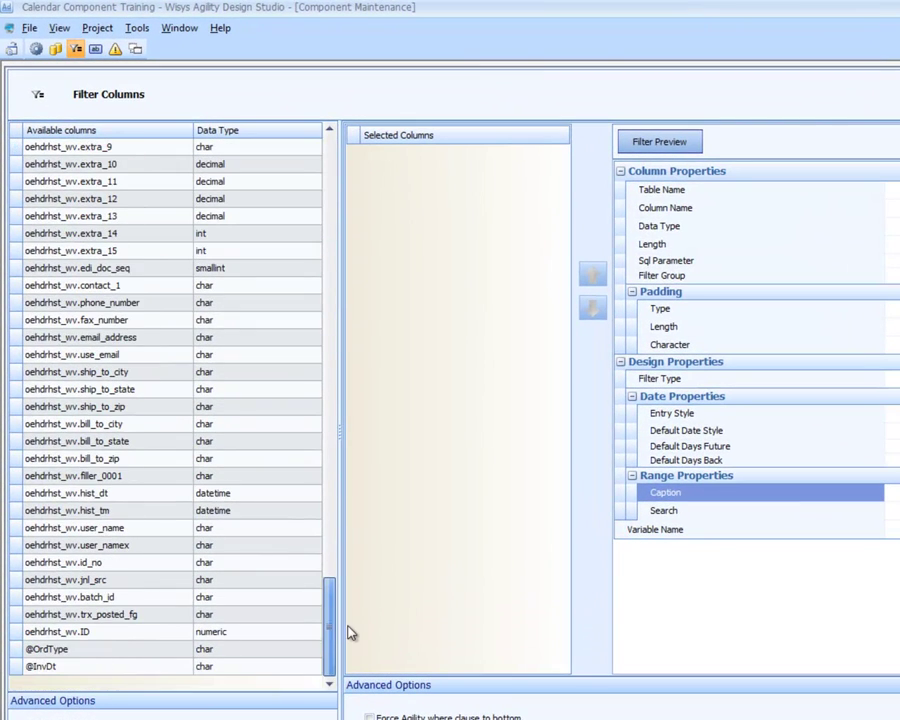
double_click(86, 651)
double_click(83, 666)
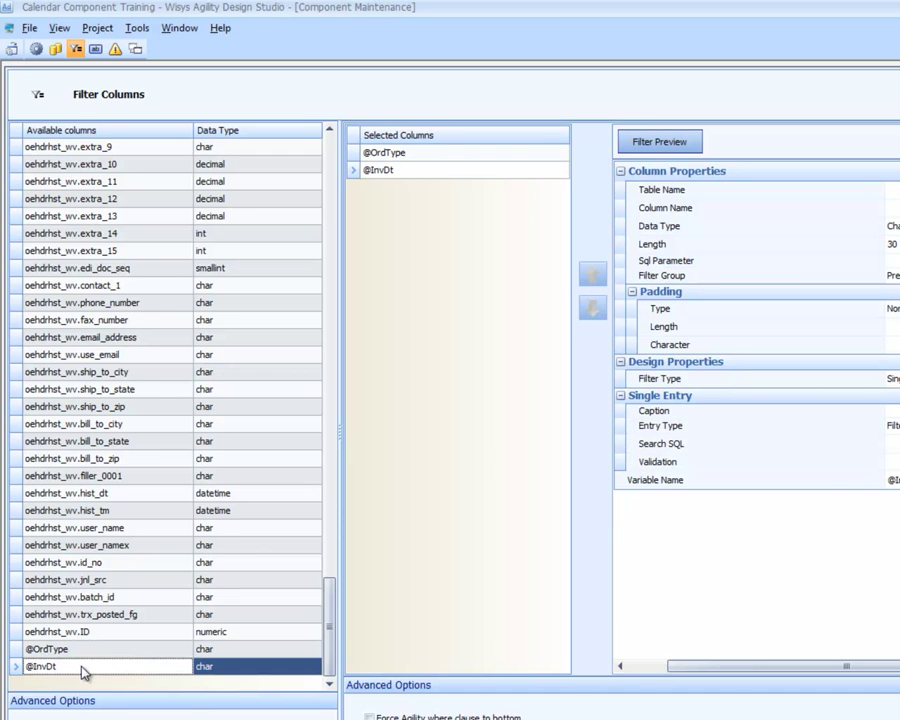
click(448, 153)
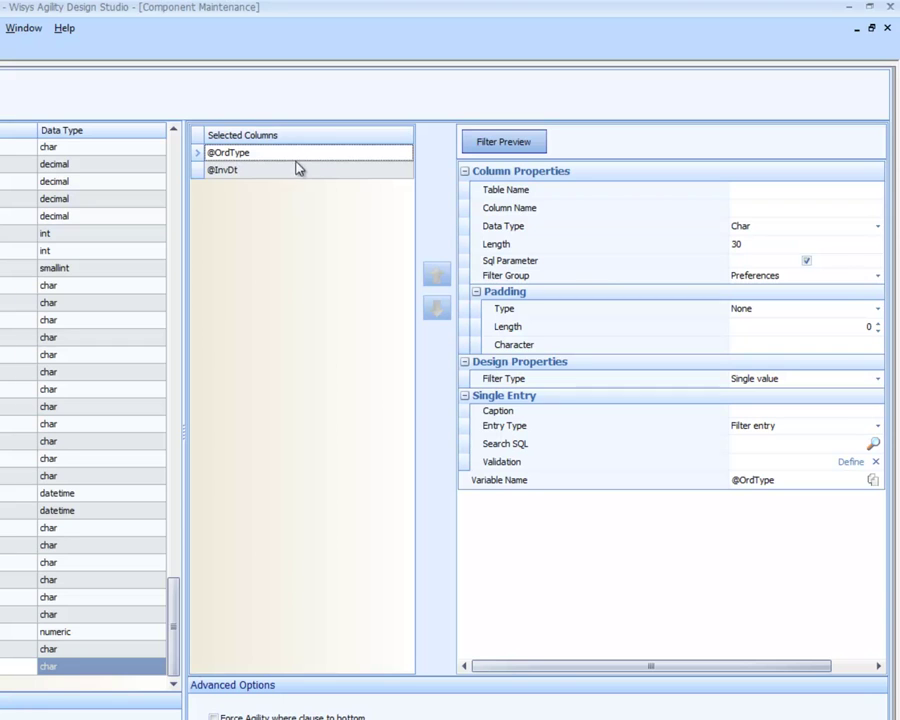
click(295, 172)
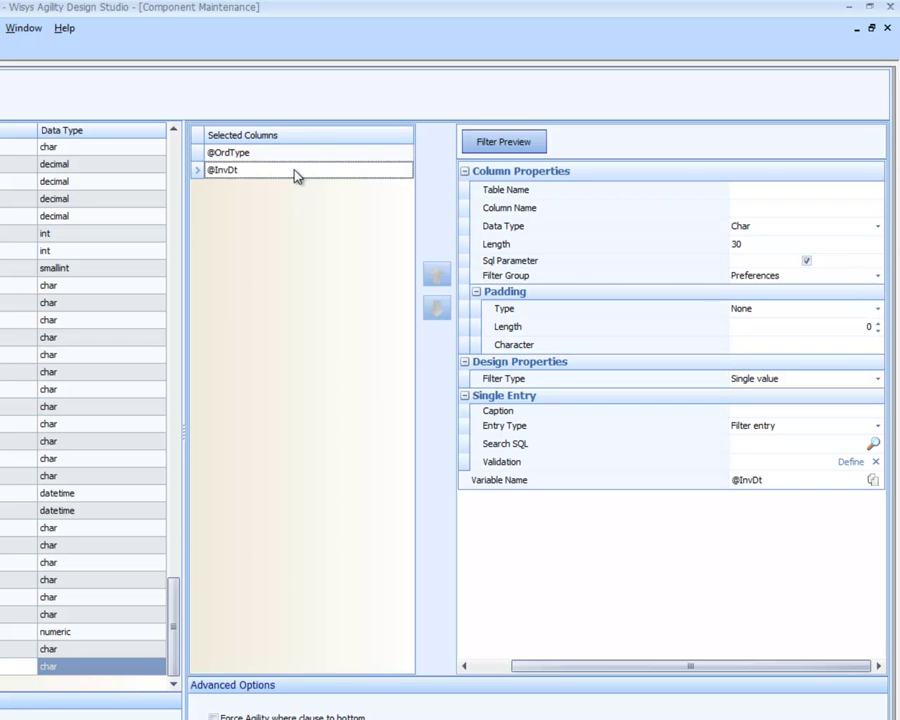
click(748, 227)
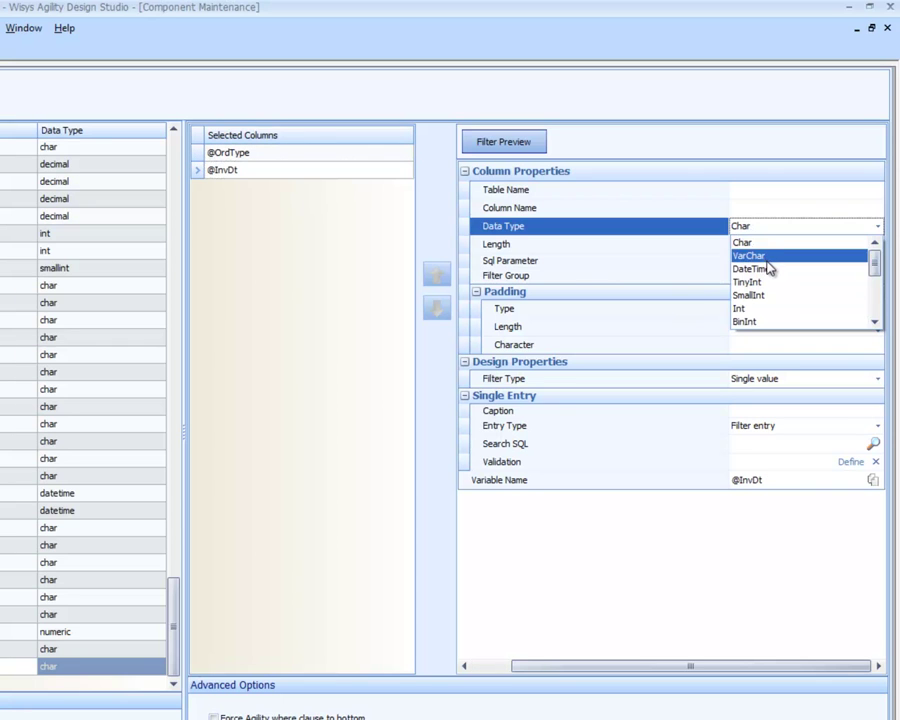
click(760, 269)
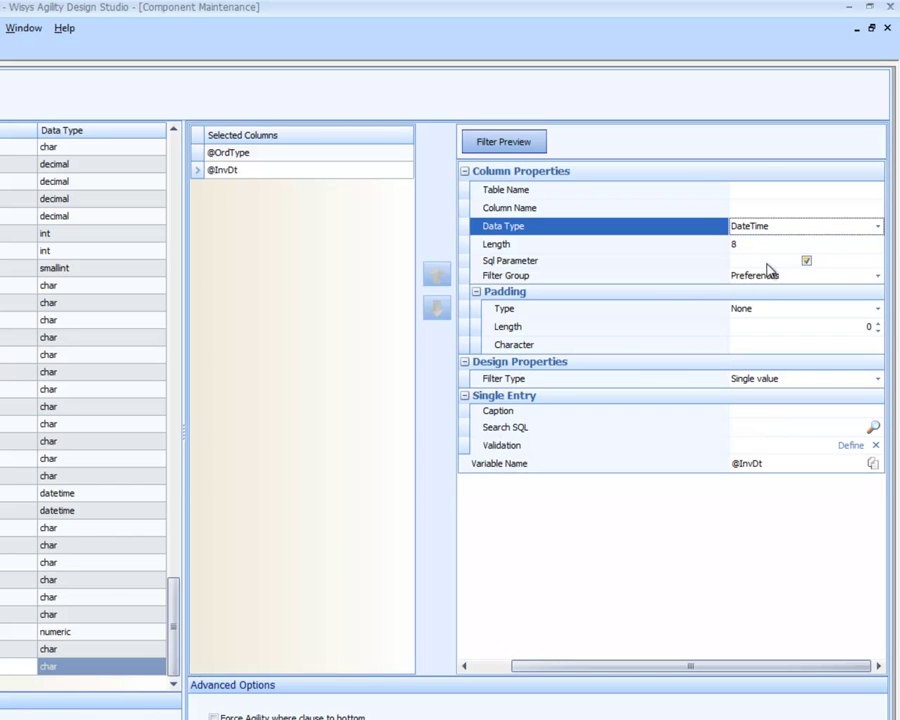
click(274, 156)
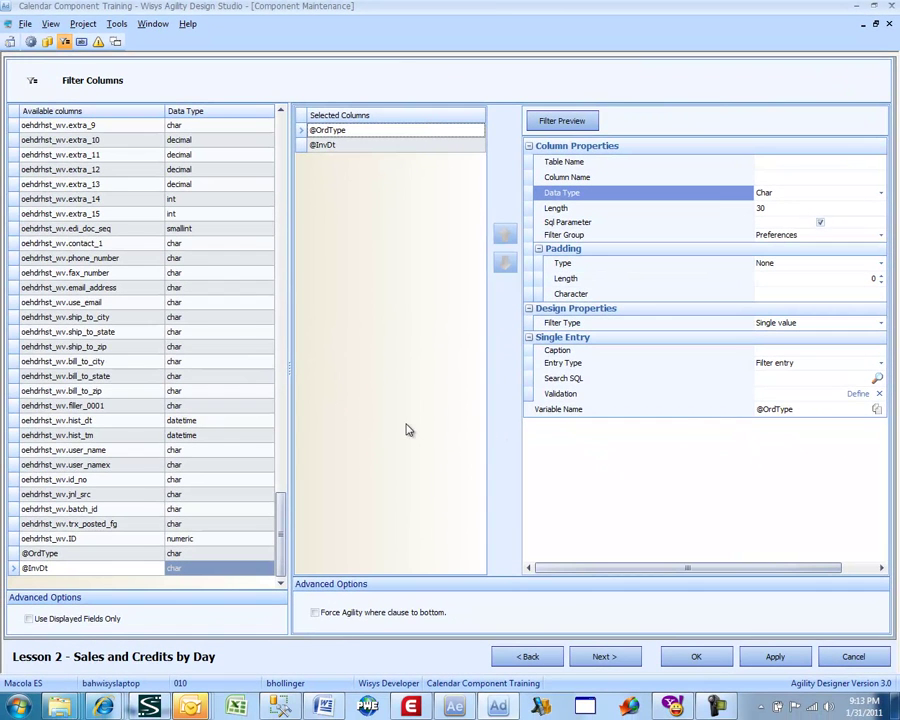
click(588, 657)
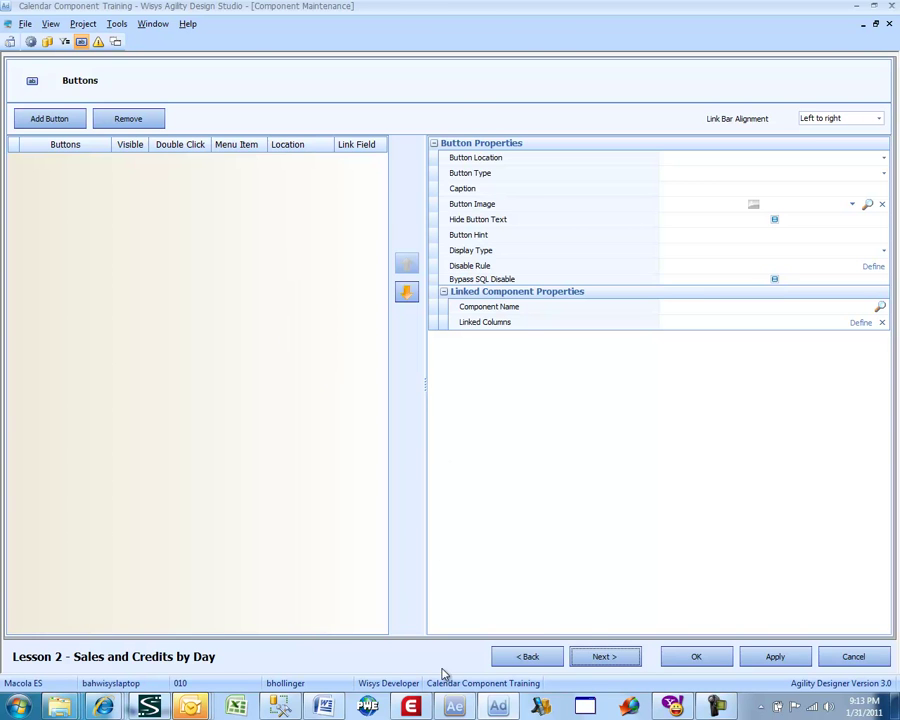
In Wisys Agility Explorer, open the order history of item BIKEPP and view the invoice detail of its first order
click(454, 708)
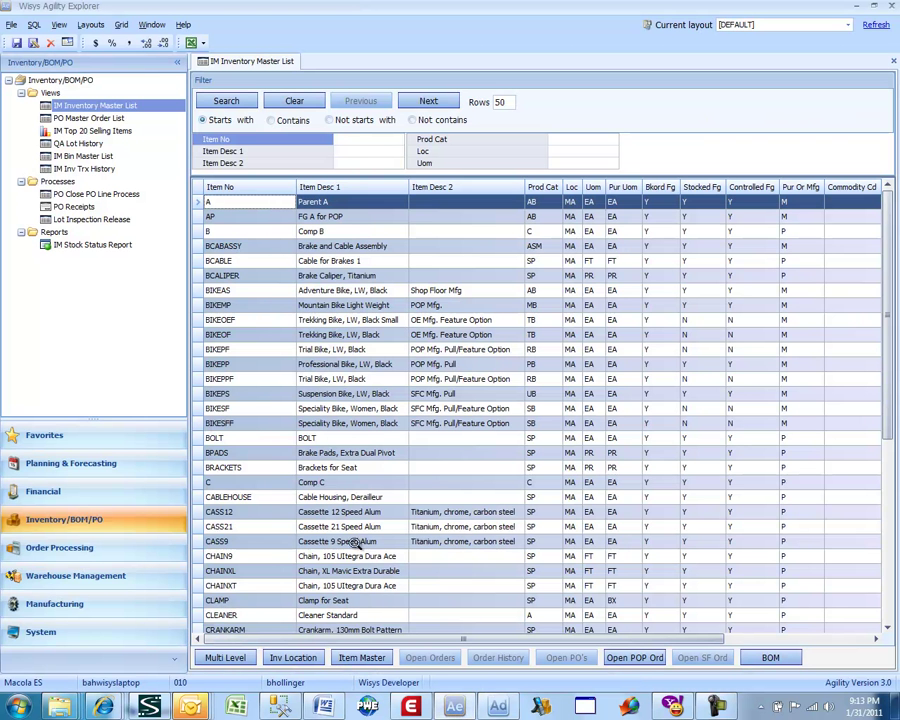
click(259, 366)
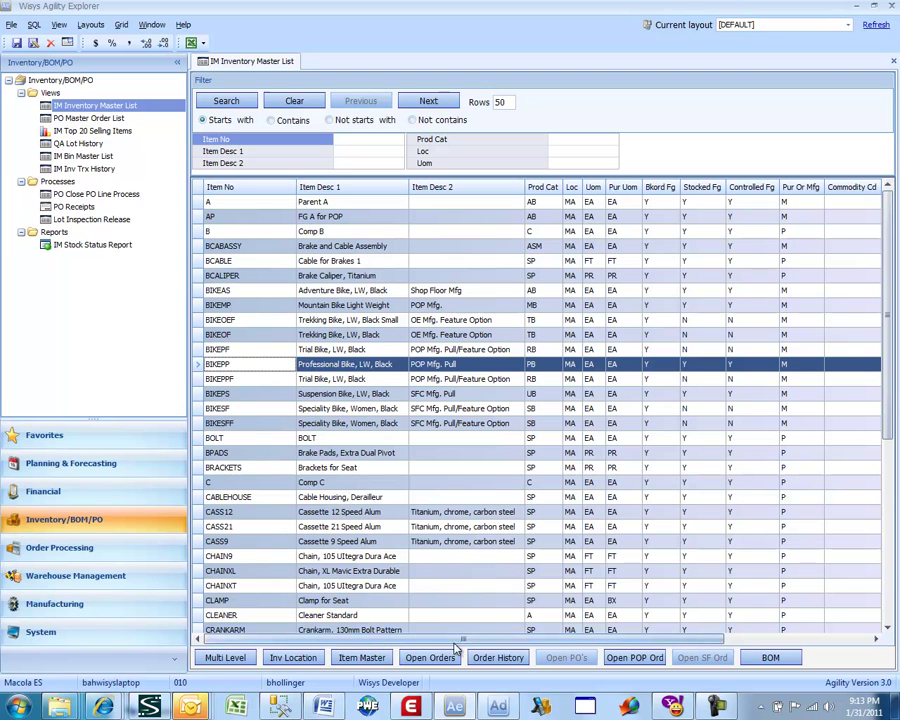
click(490, 658)
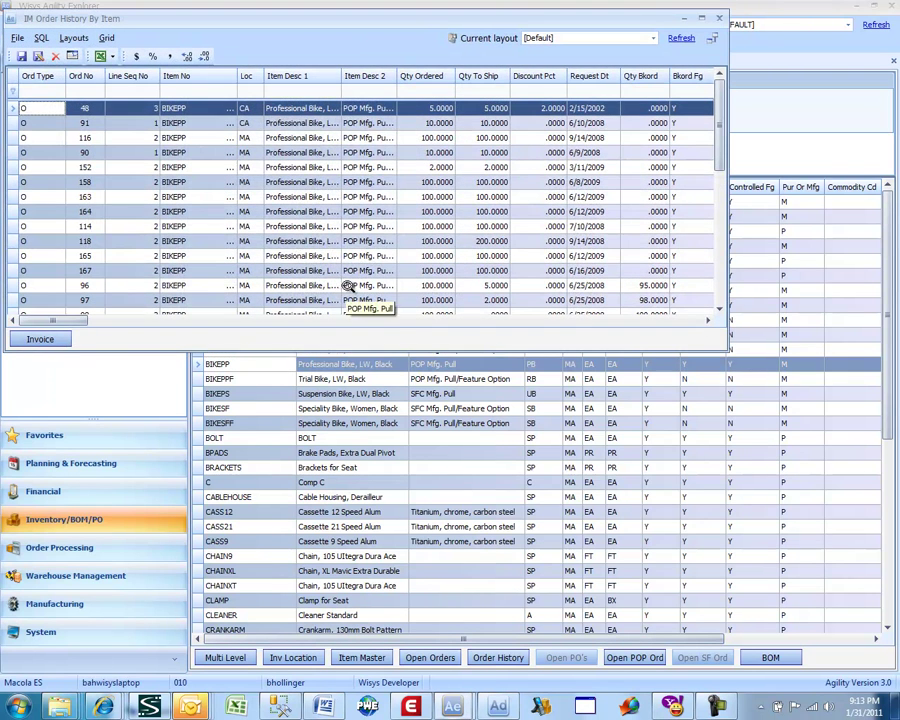
click(40, 339)
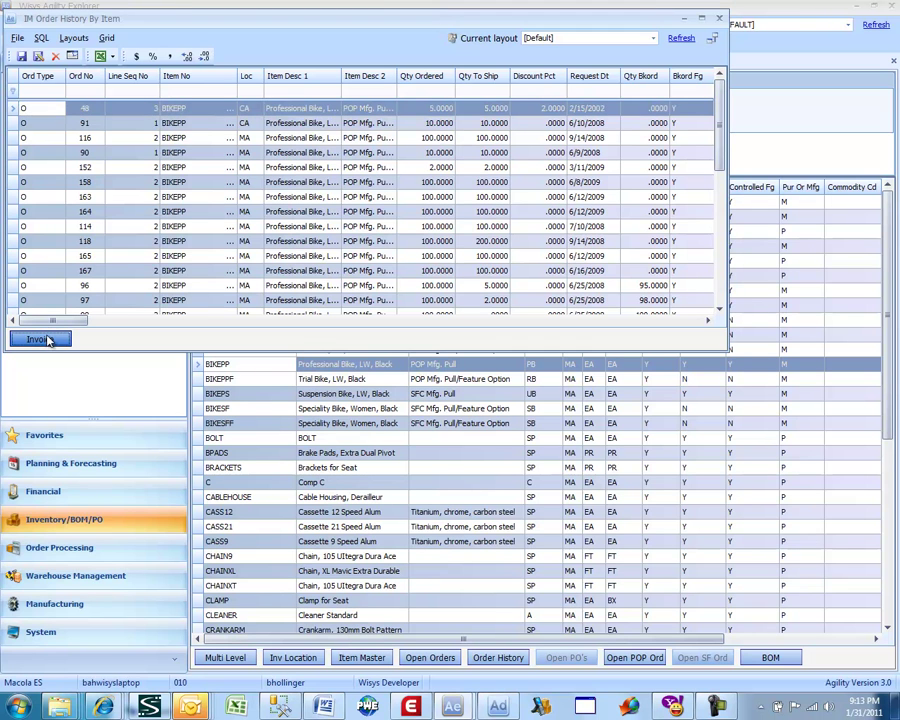
click(47, 340)
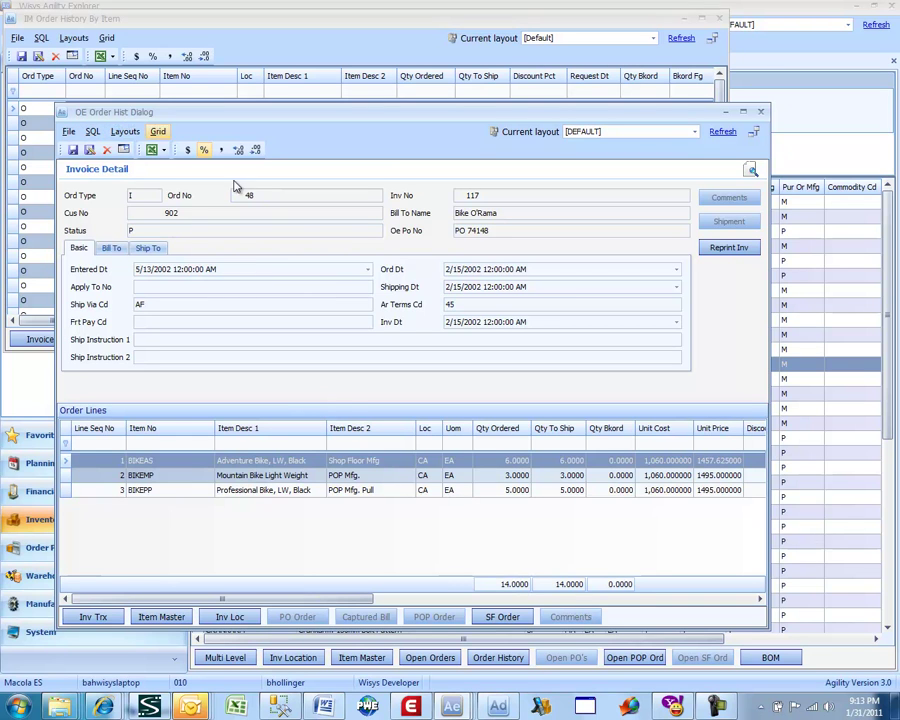
Switch back to Agility Design Studio and add a button with the caption "Invoice" to the grid
mouse_move(506, 707)
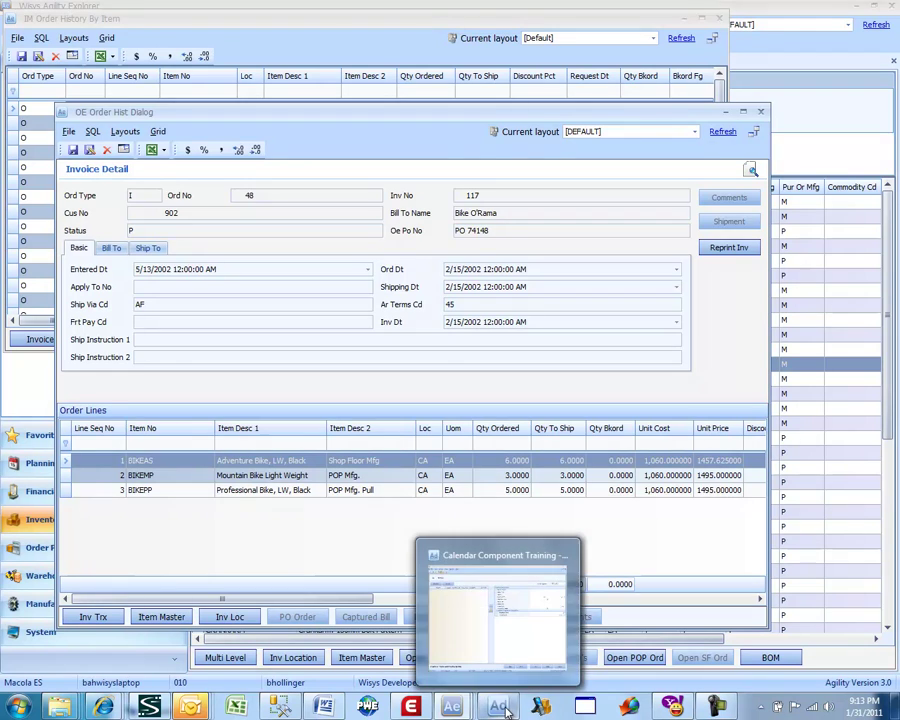
click(513, 625)
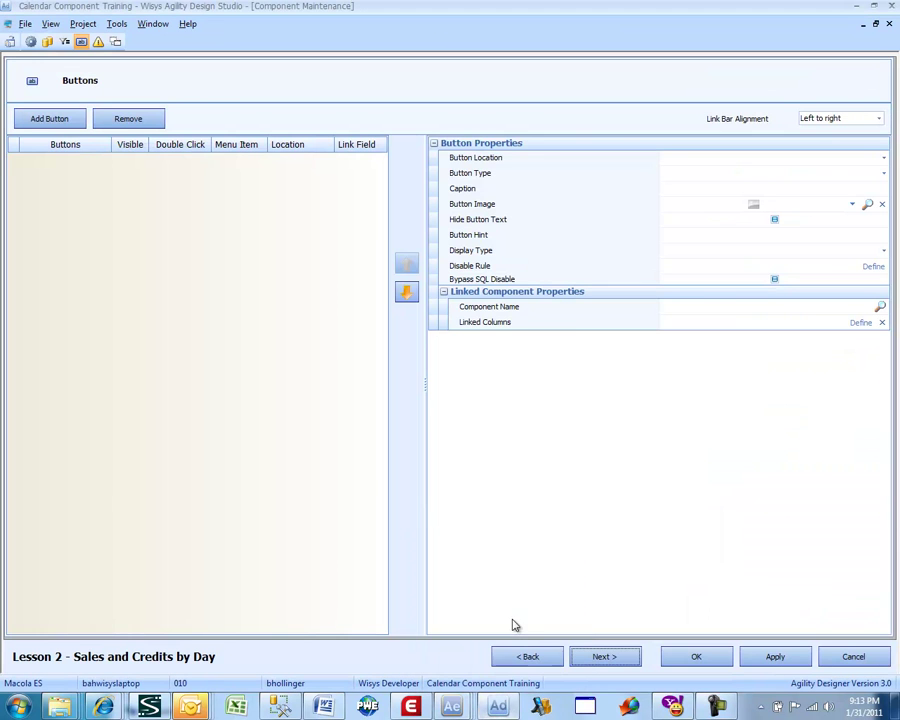
click(55, 122)
click(688, 190)
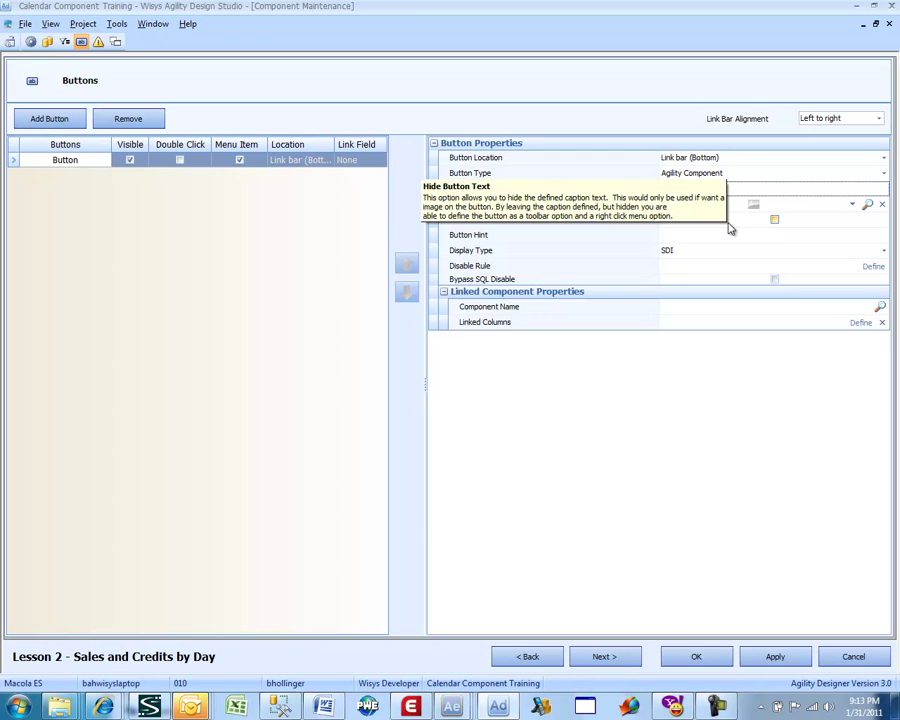
text(Invoice)
Search the components for "oe order his" and link OE Order Hist Dialog to the Invoice button
click(879, 307)
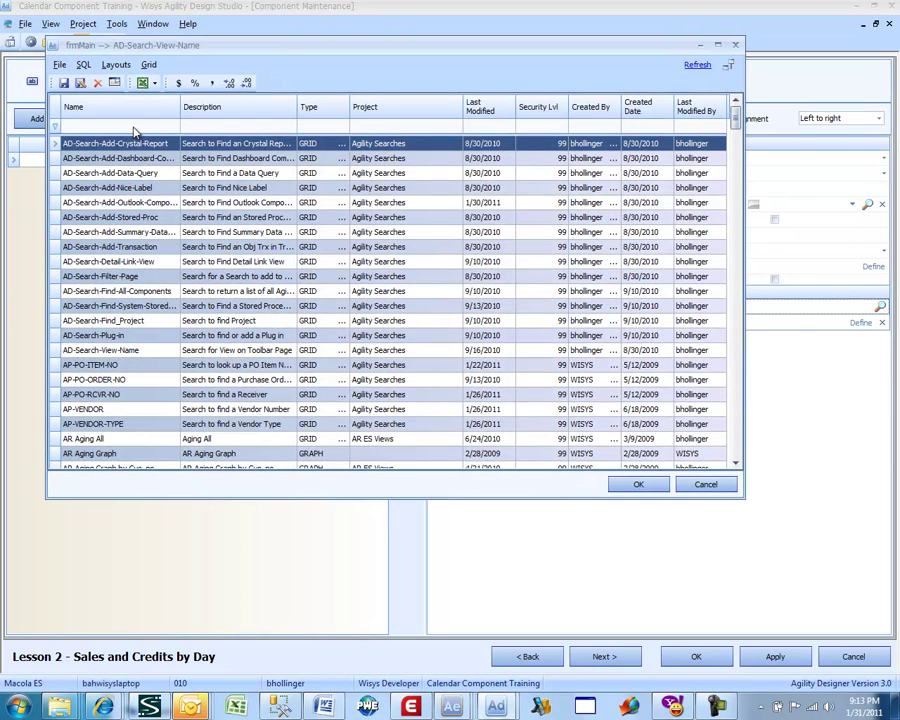
text(oe o)
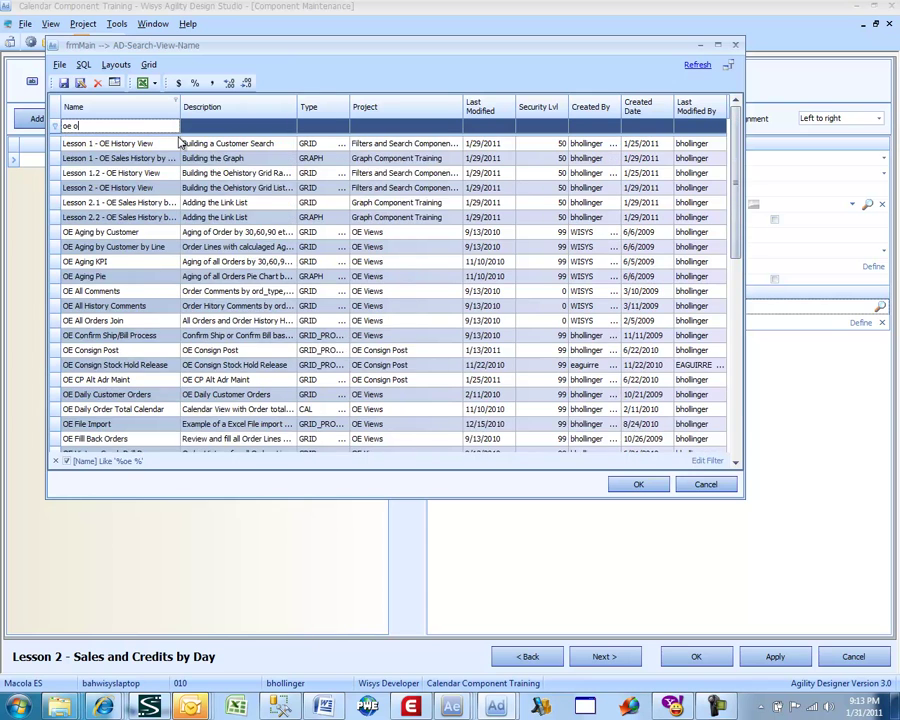
text(rder his)
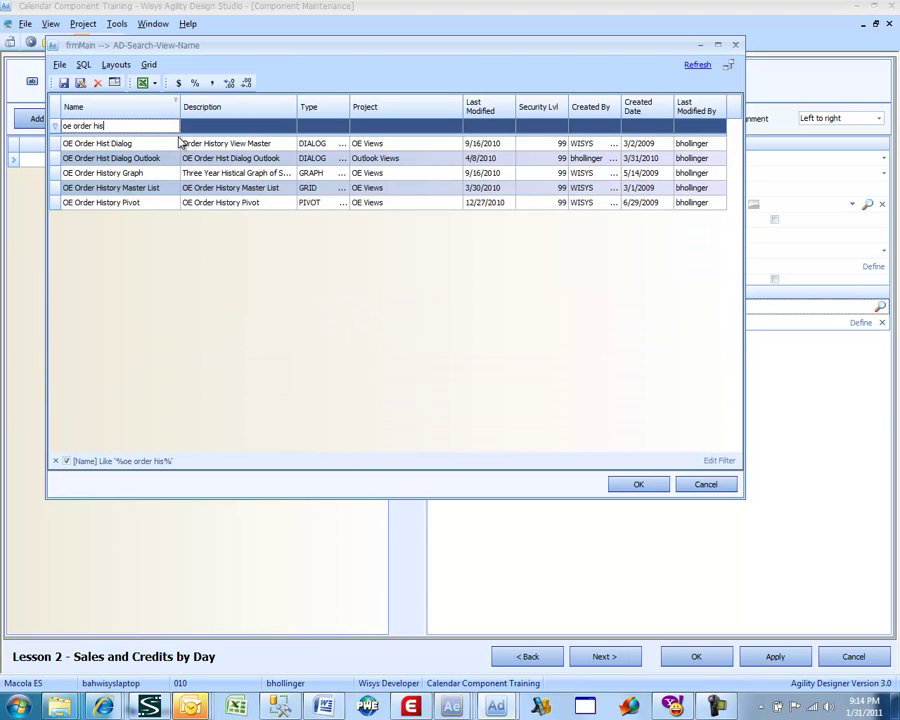
double_click(161, 145)
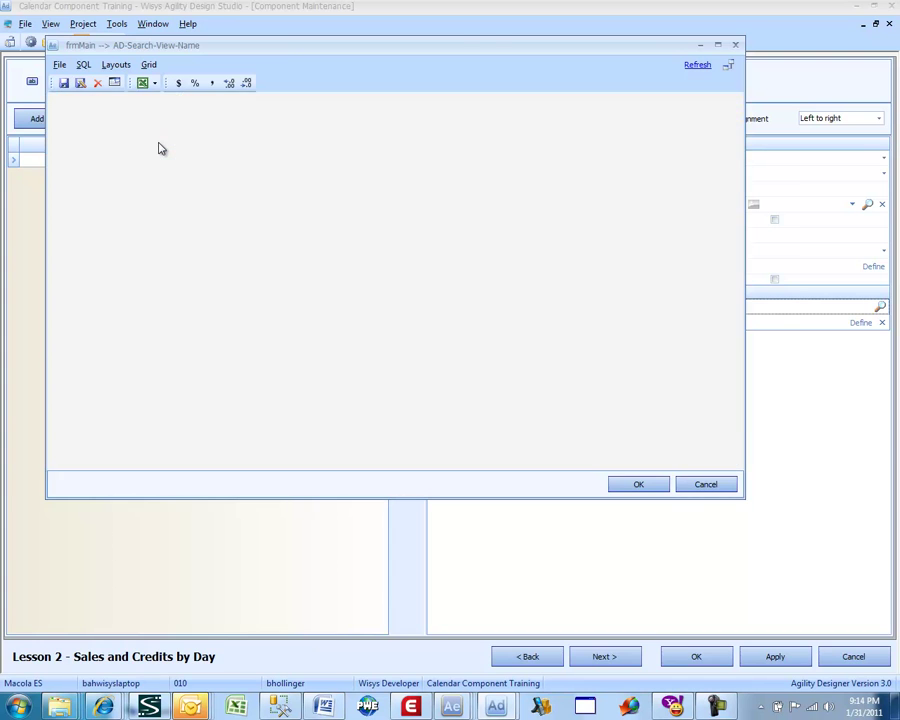
Define the button's linked columns by mapping target oehdrhst_wv.inv_no to source column inv_no, and save the mapping
click(860, 322)
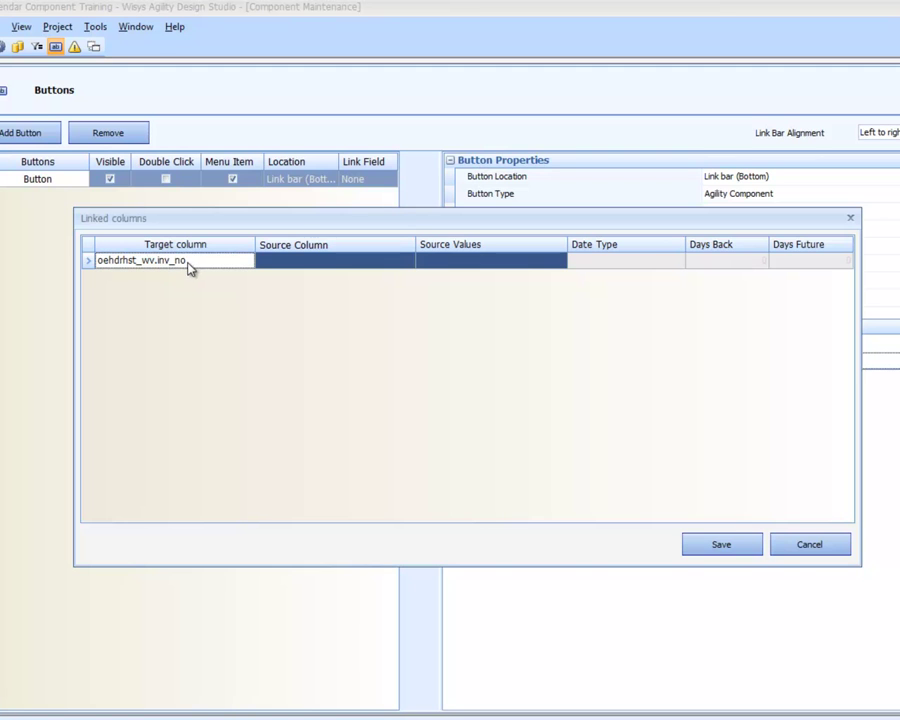
click(399, 260)
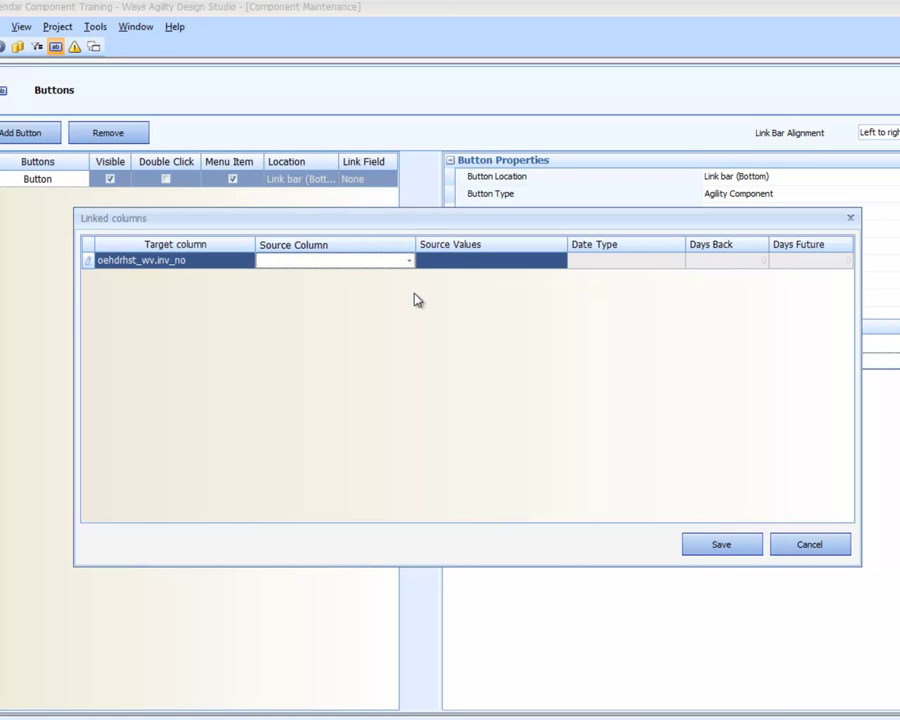
text(inv_no)
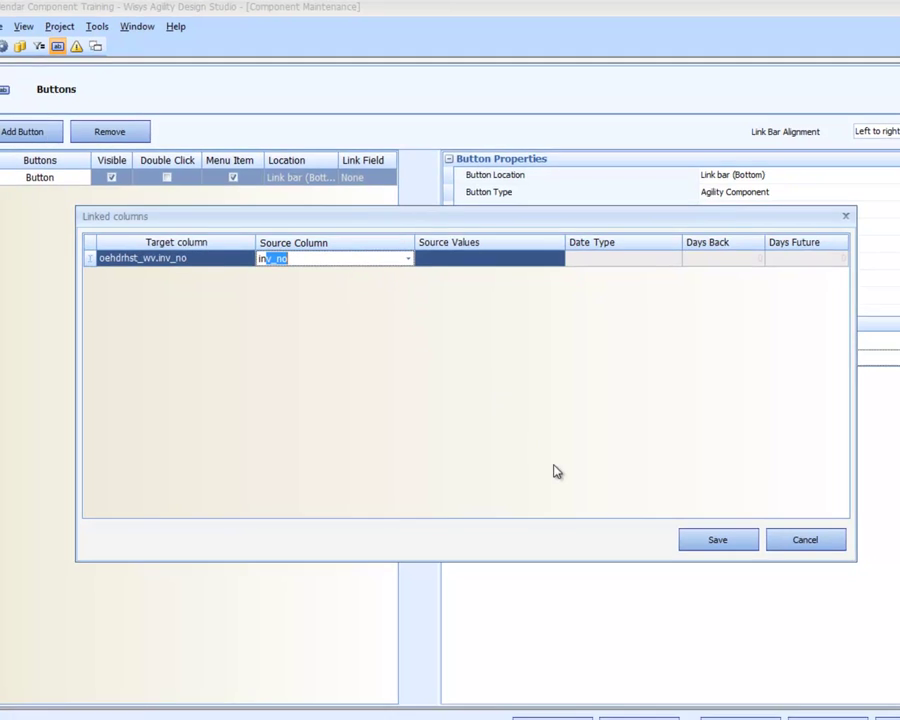
click(720, 542)
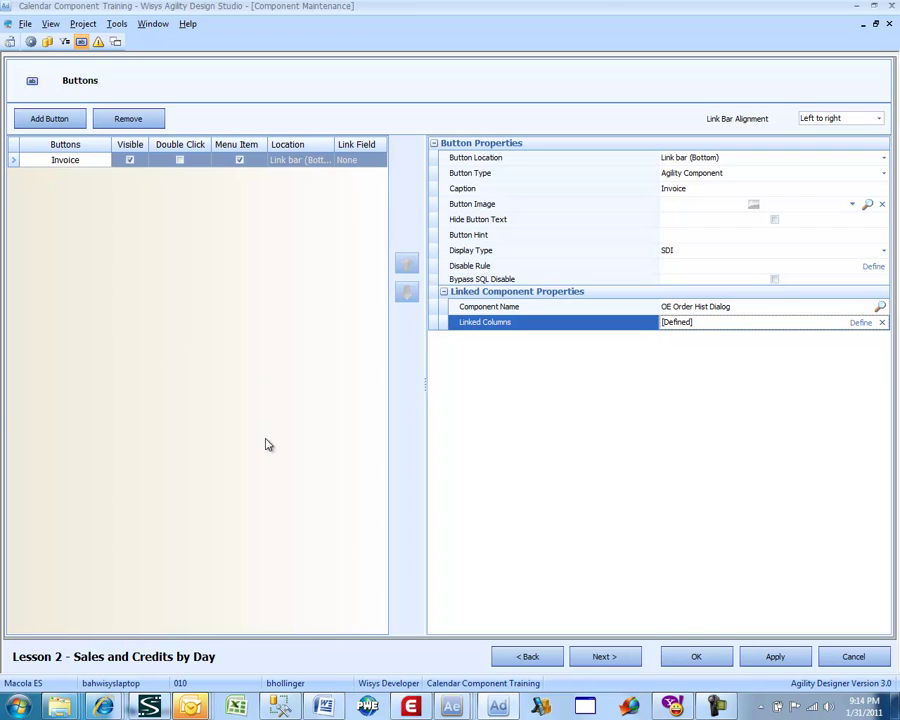
Save the grid, and start a component copy from Lesson 1 - Sales and Credits by Day in the Calendar Component Training project
click(699, 657)
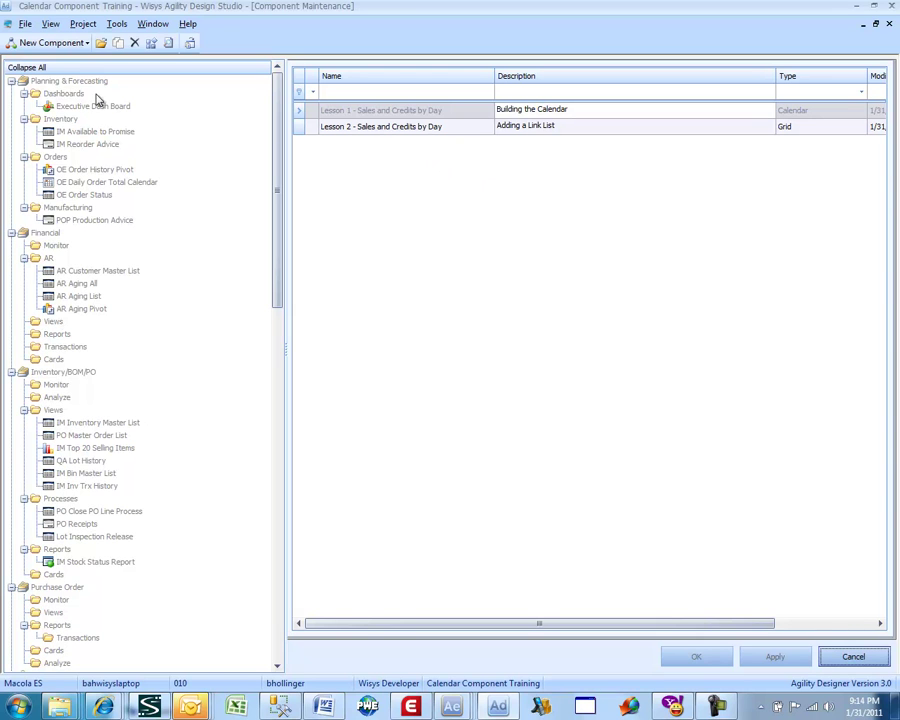
click(118, 45)
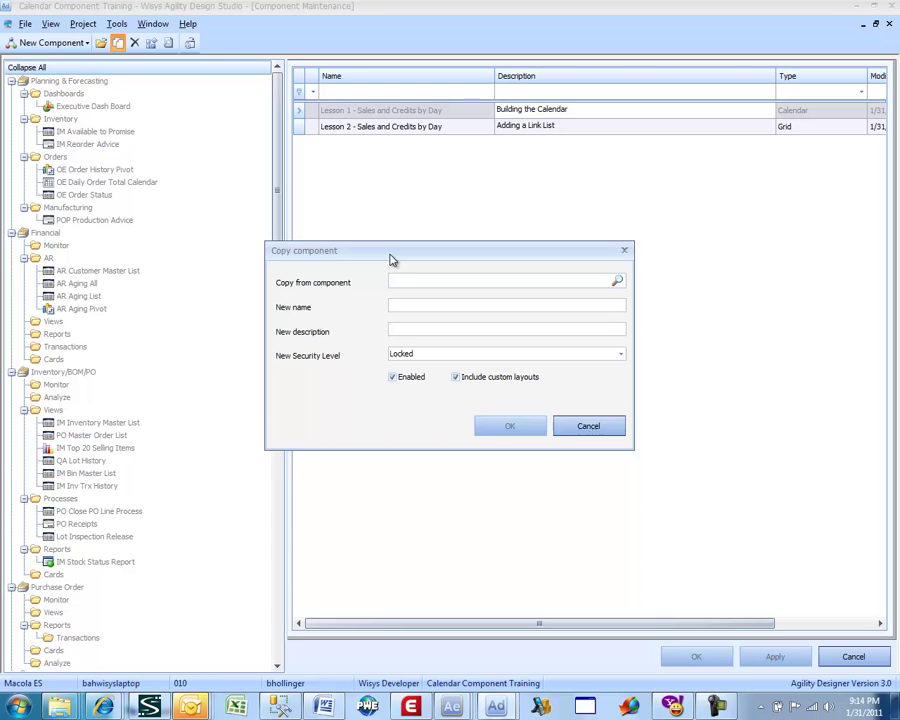
click(616, 281)
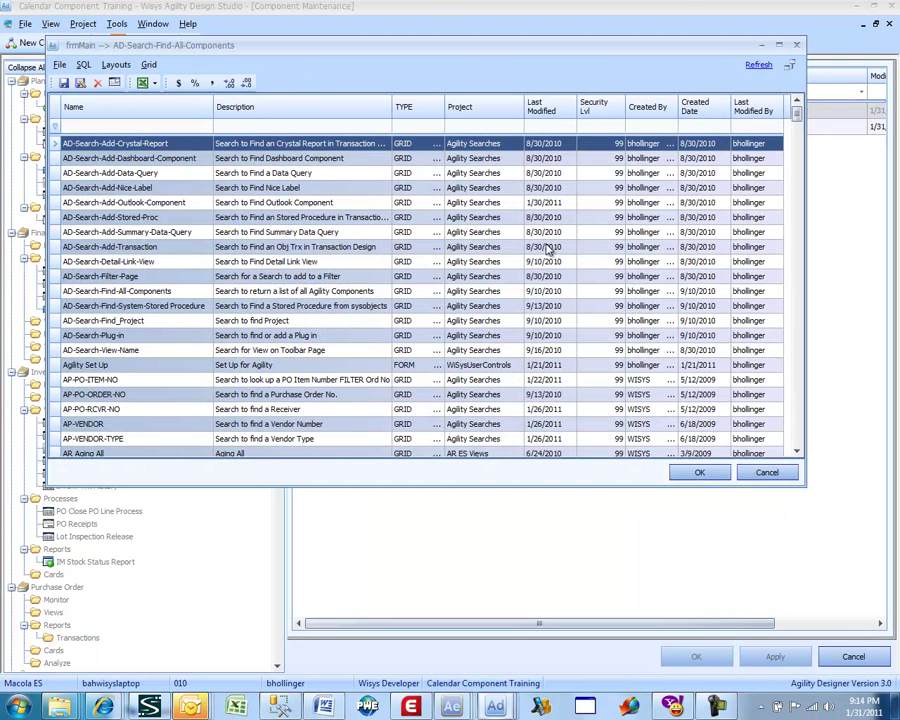
click(519, 103)
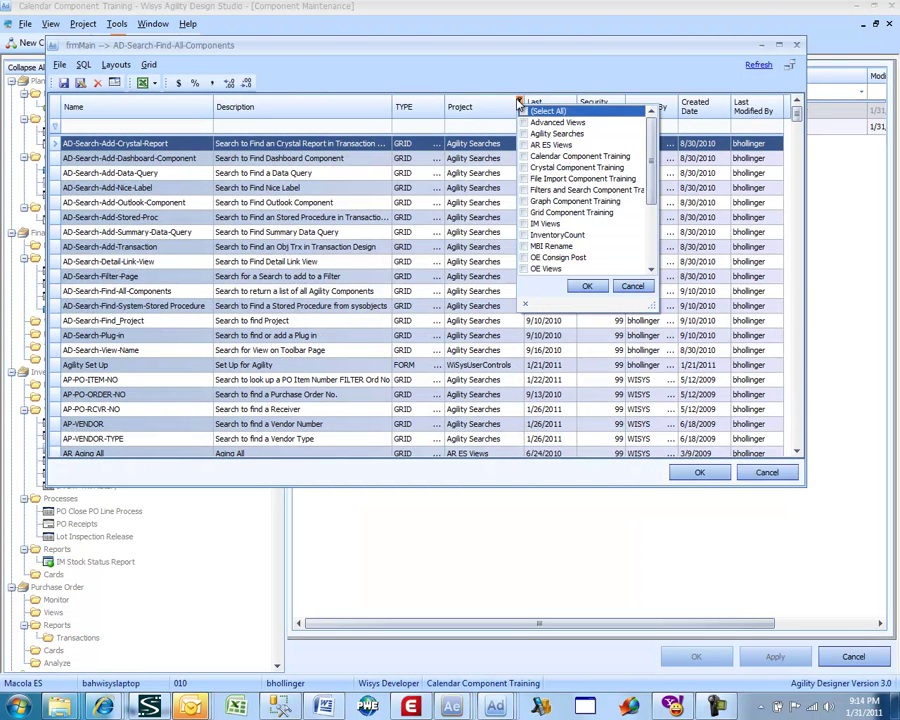
click(530, 158)
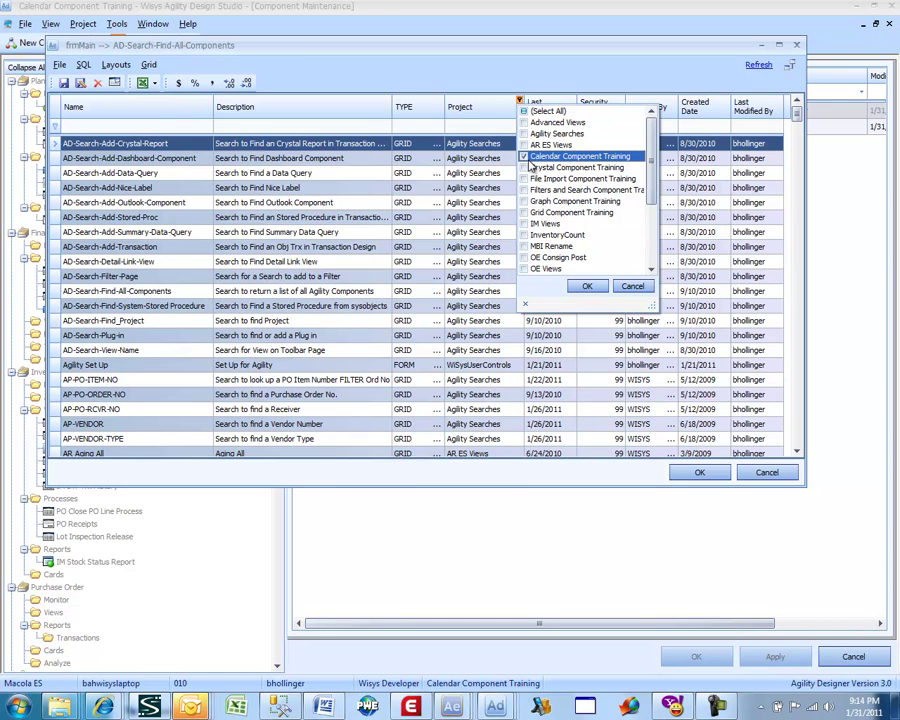
click(588, 287)
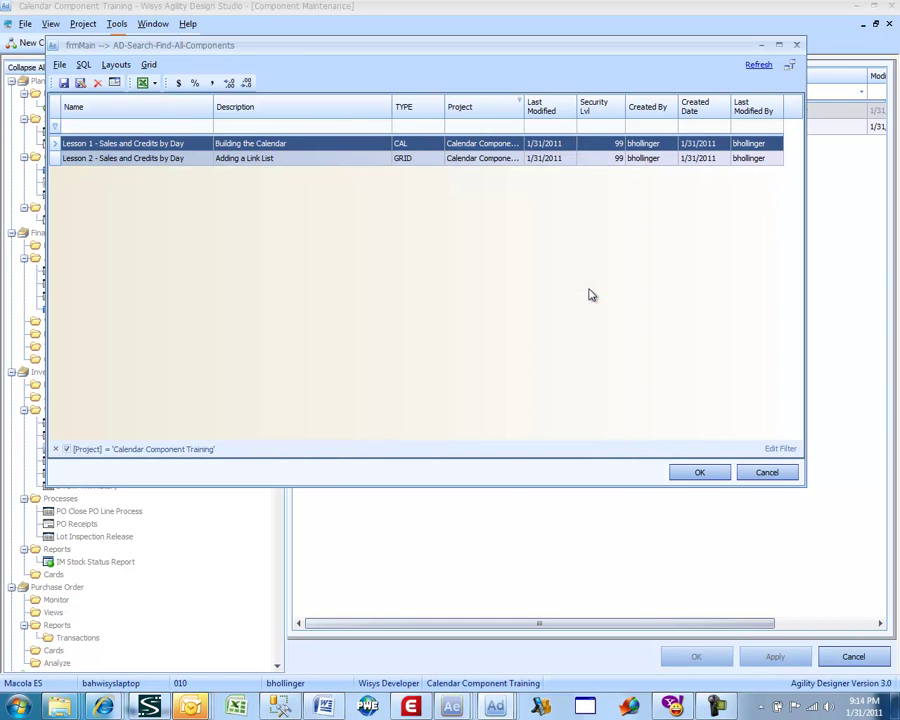
double_click(125, 148)
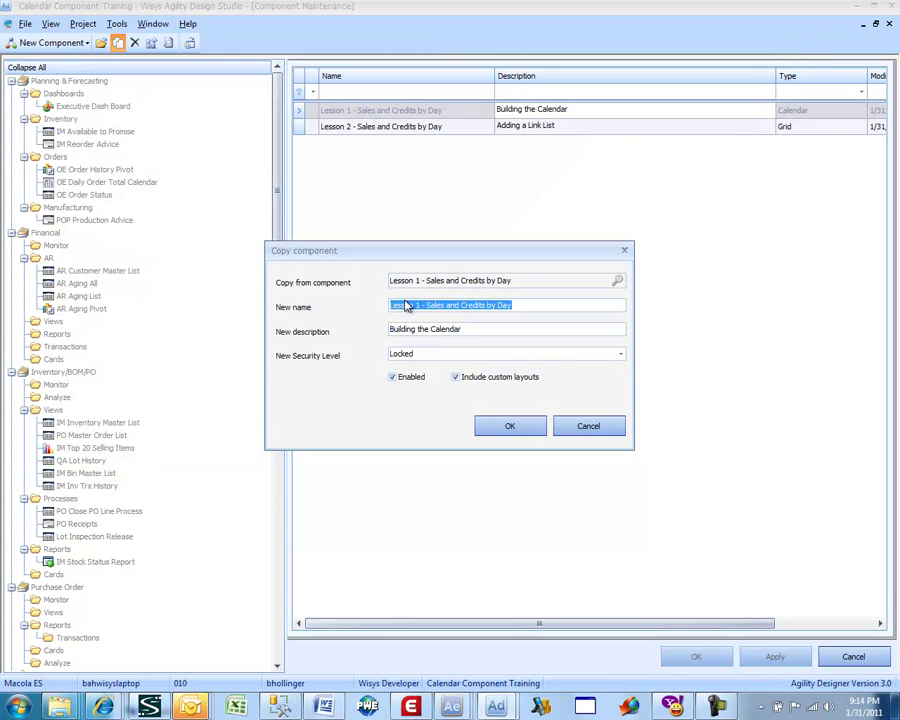
Create the copy with the name "Lesson 2.1 - Sales and Credits by Day" and the description "Adding a Link List"
click(416, 306)
key(BackSpace)
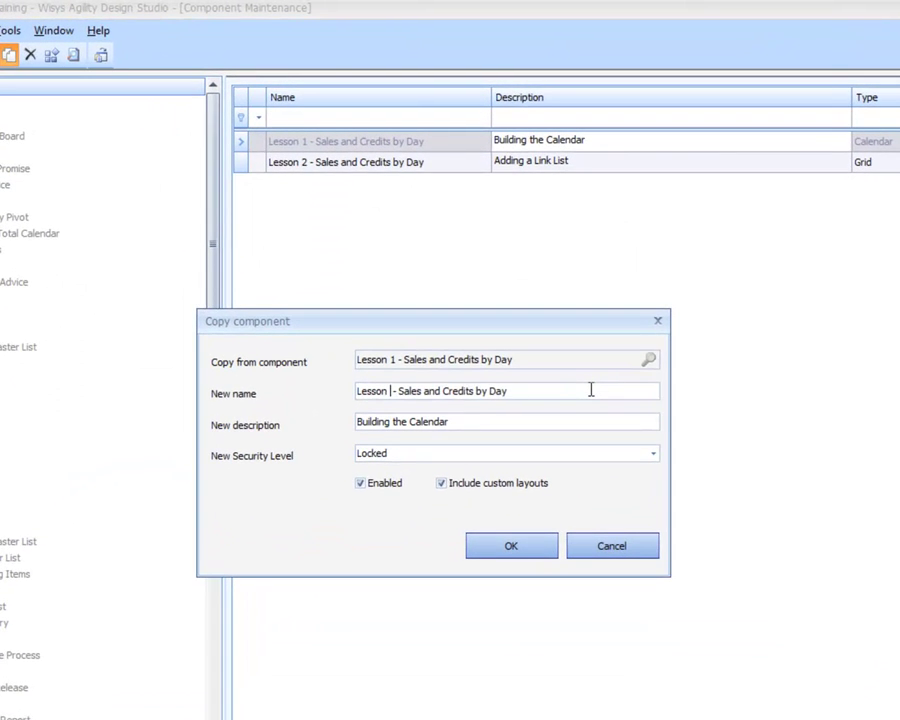
text(2)
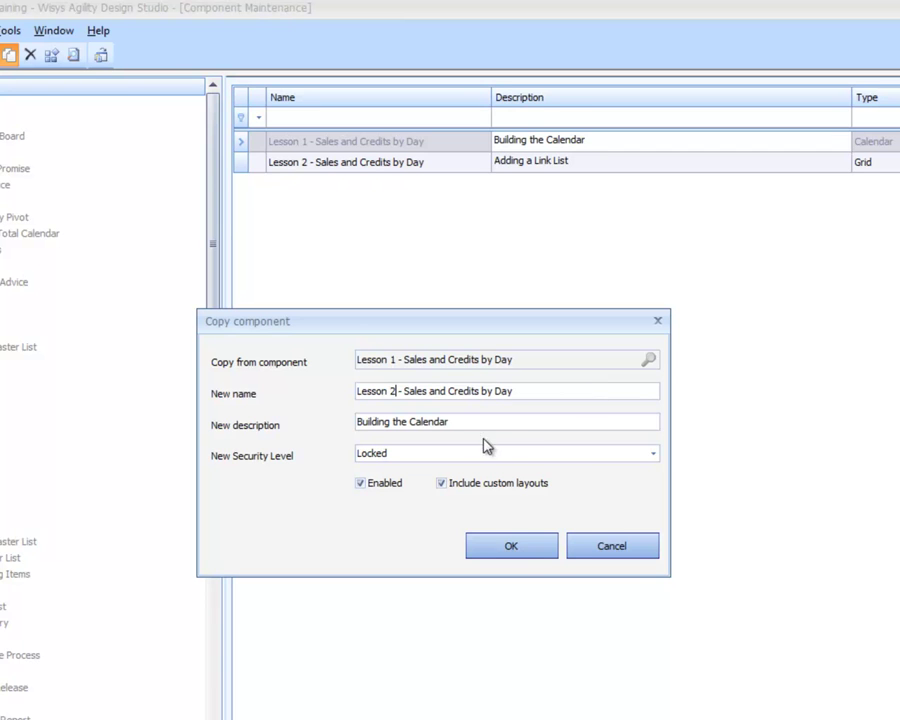
key(Return)
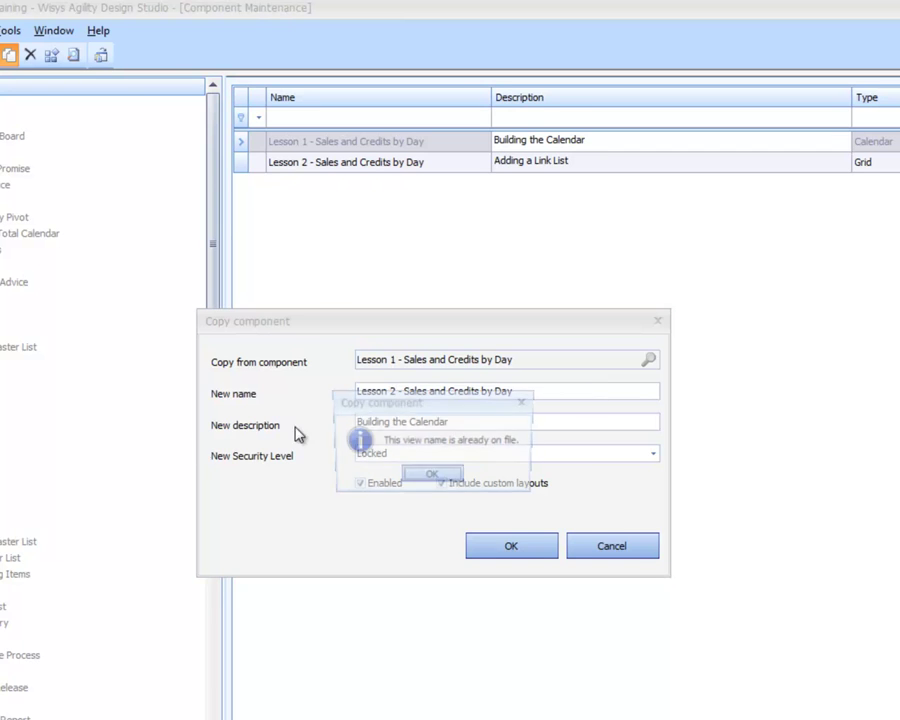
click(418, 475)
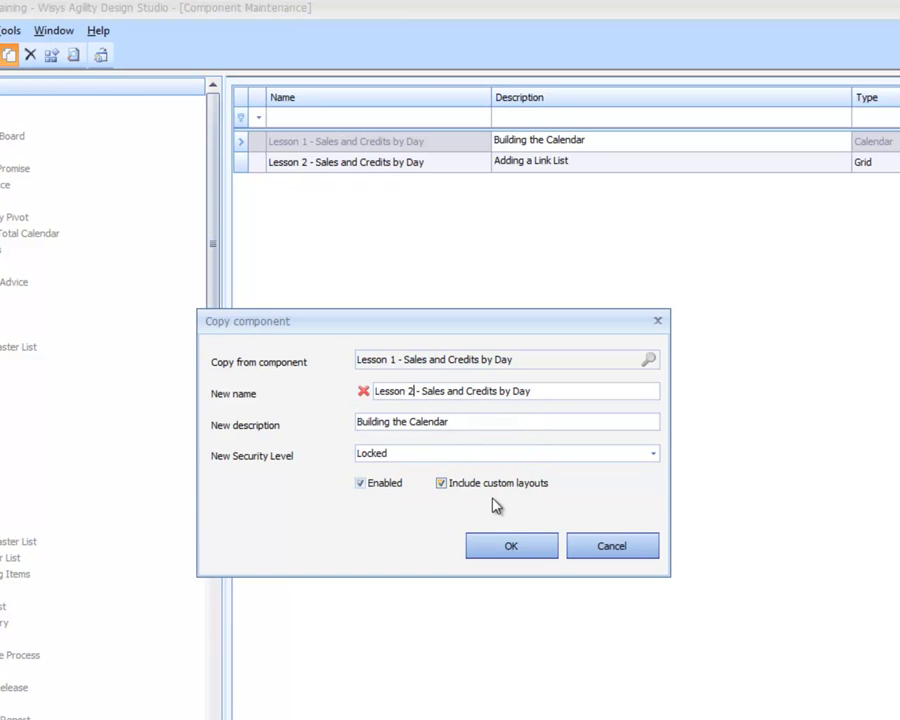
text(.1)
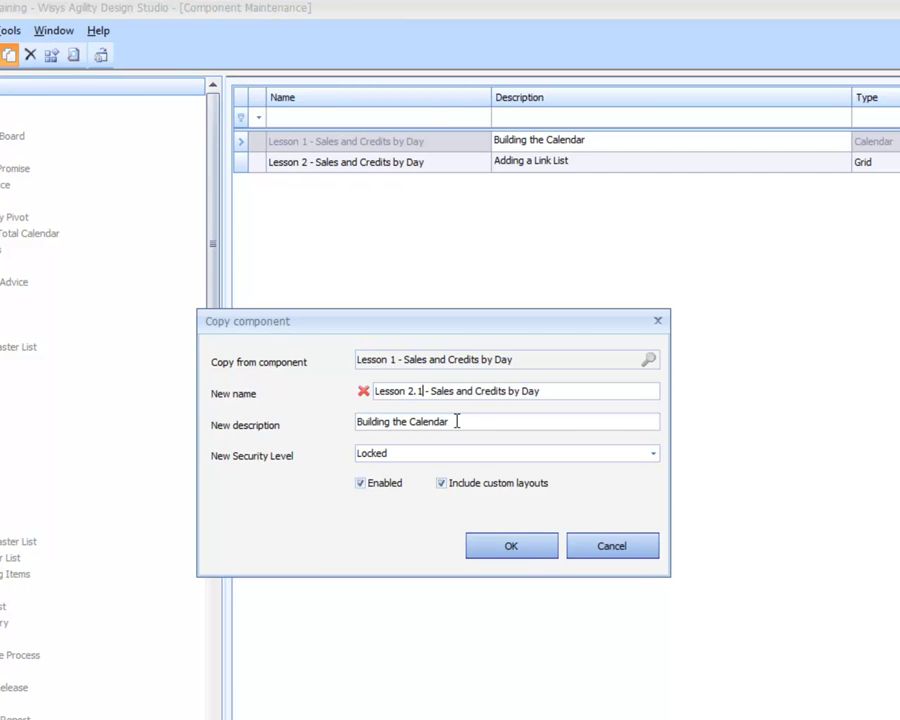
drag(458, 421, 191, 424)
text(Adding a Link List)
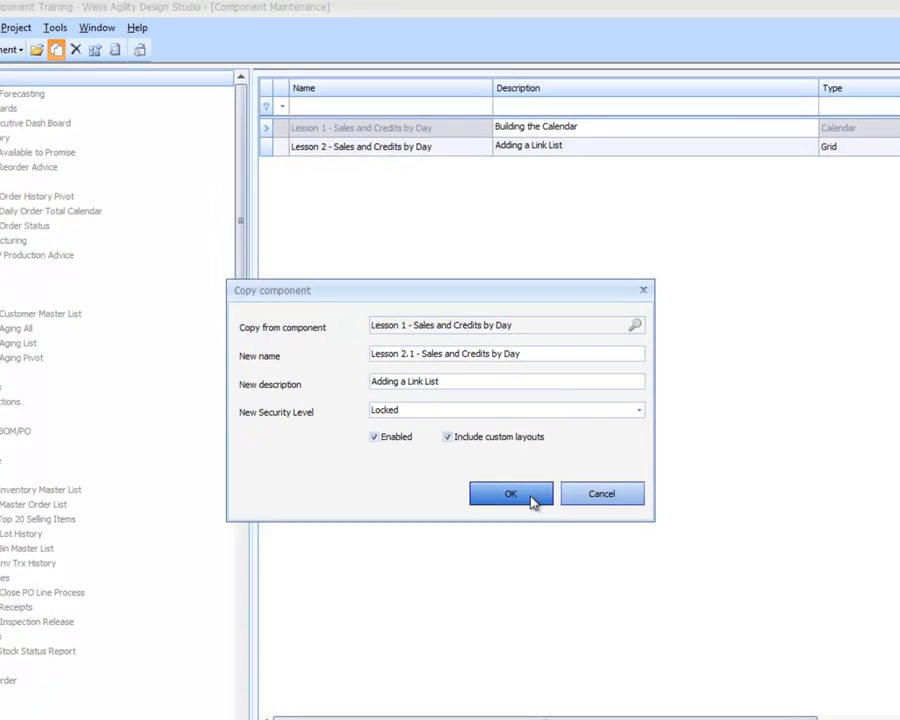
click(533, 498)
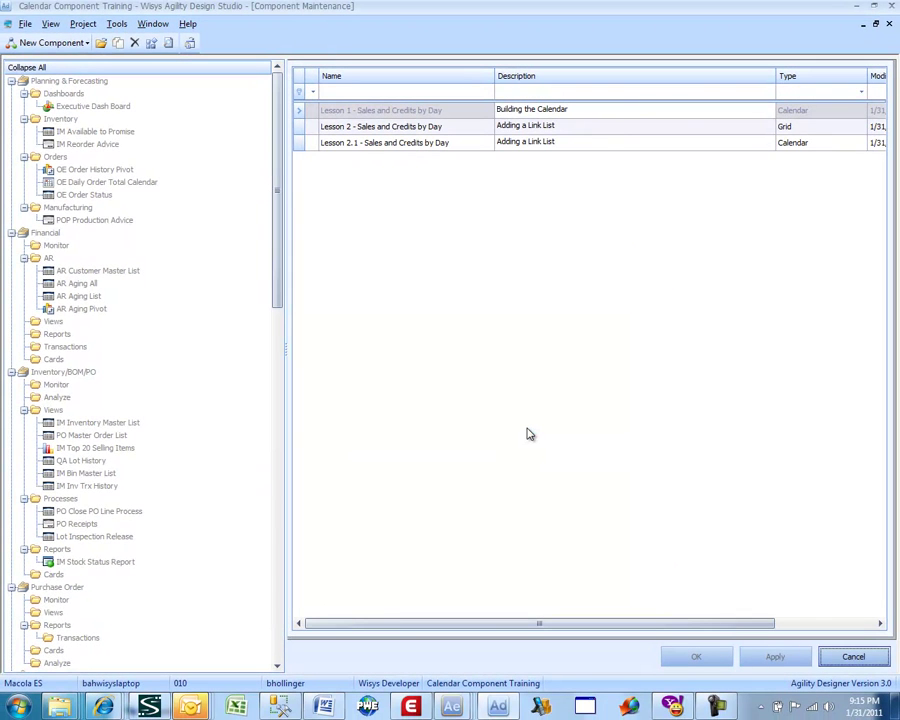
Open the Lesson 2.1 - Sales and Credits by Day component and show its detail link settings
click(408, 147)
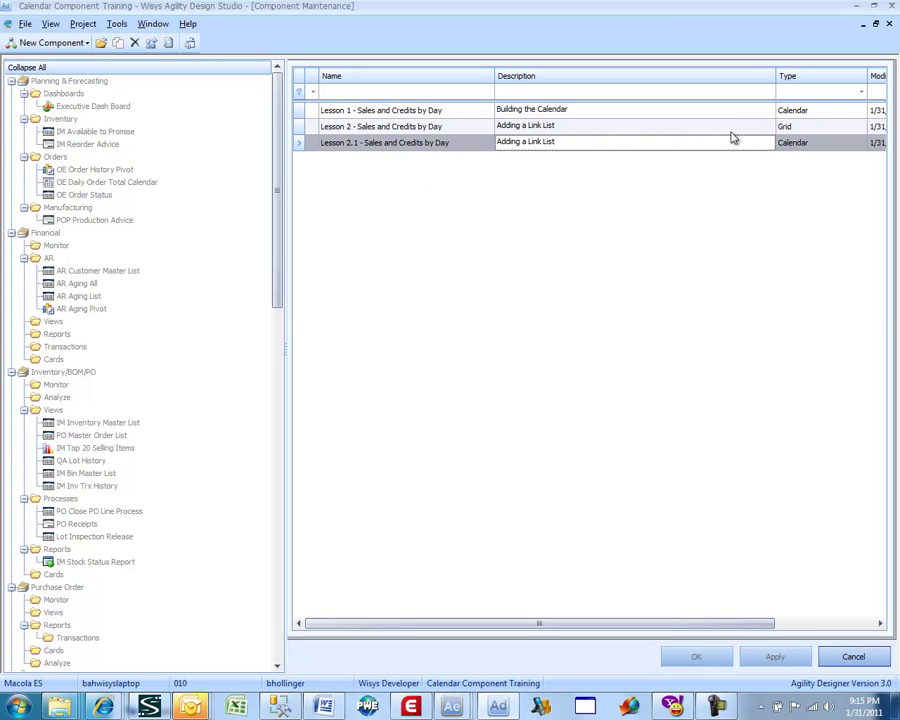
double_click(360, 147)
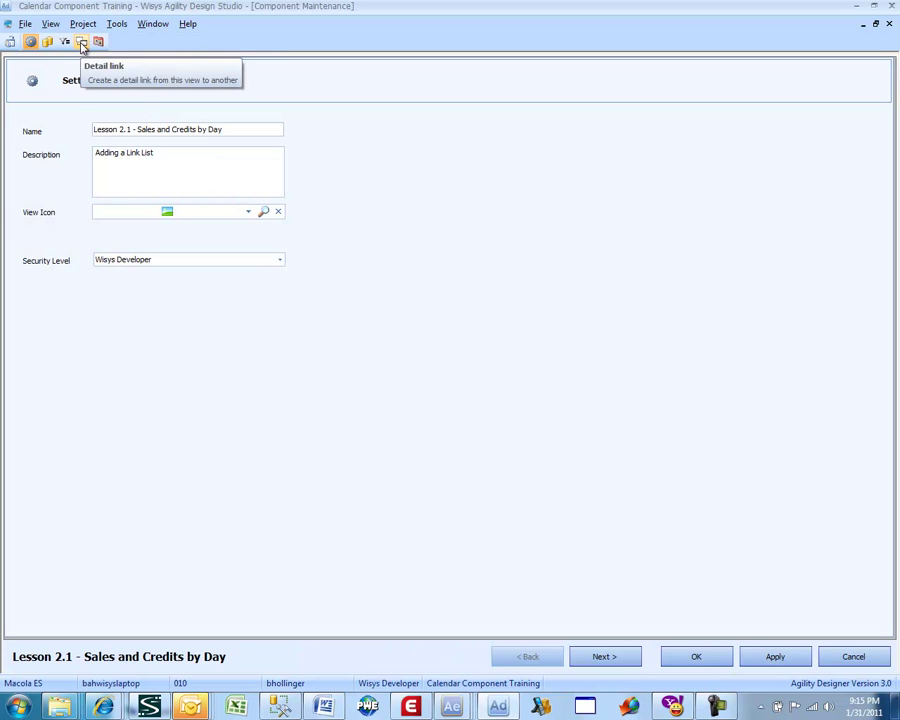
click(82, 43)
Filter the component search to the Calendar Component Training project and choose the Lesson 2 - Sales and Credits by Day grid as detail link
click(399, 177)
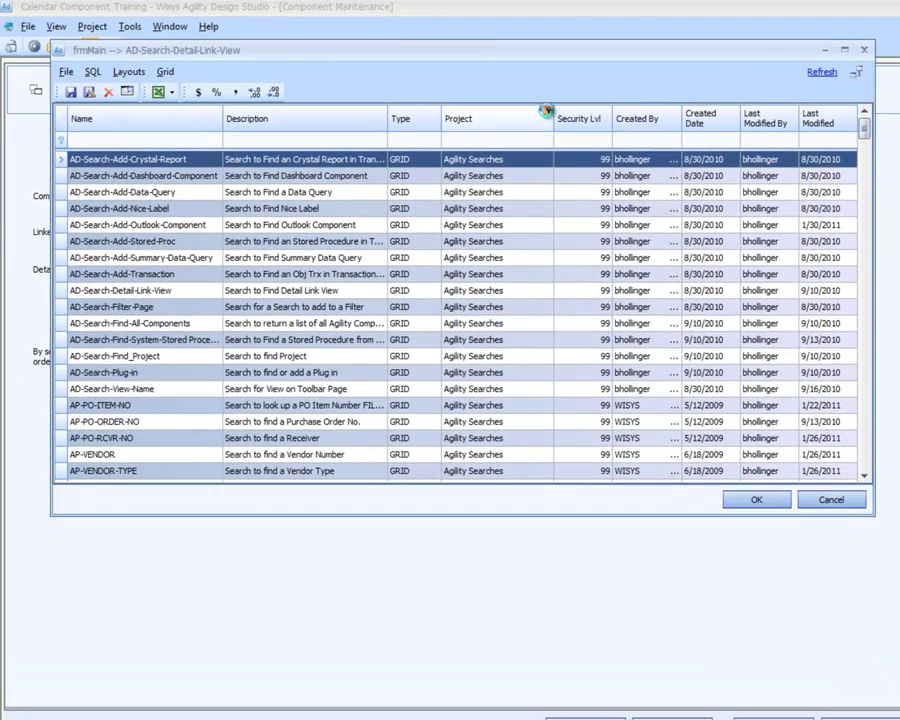
click(547, 111)
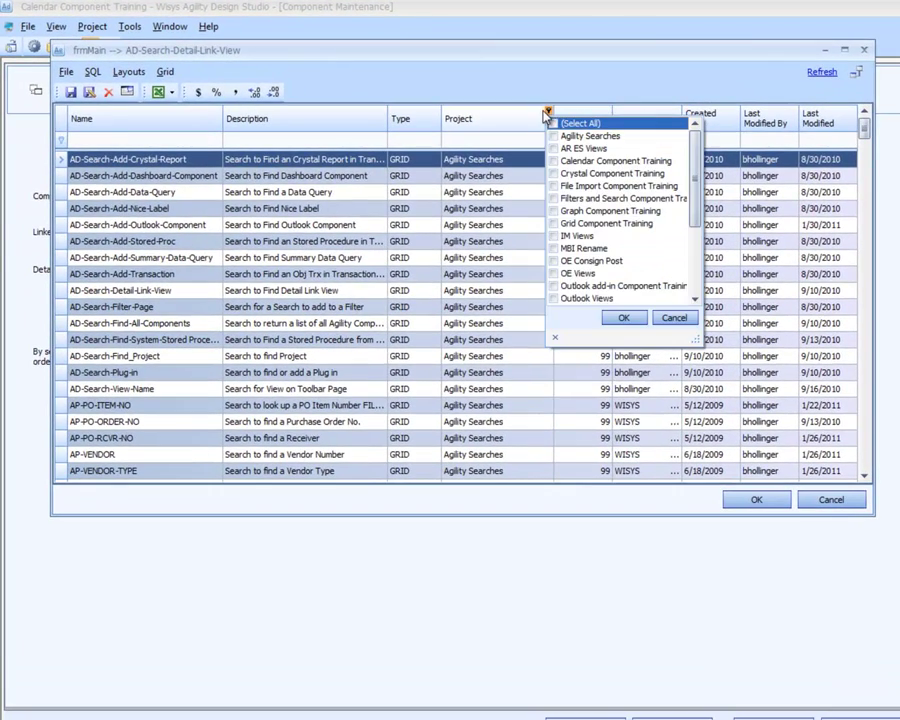
click(554, 162)
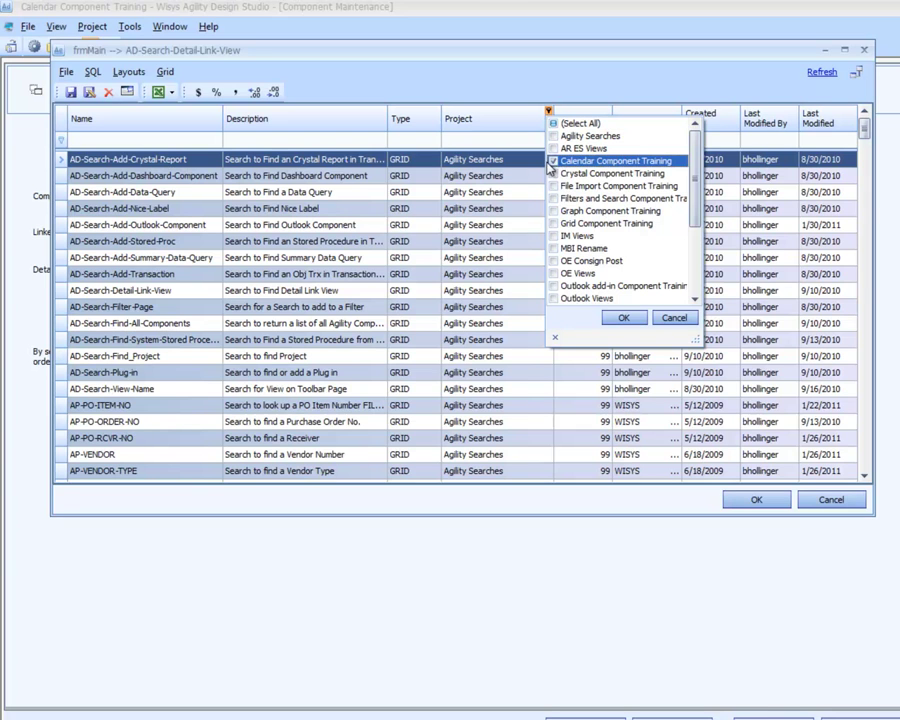
click(623, 318)
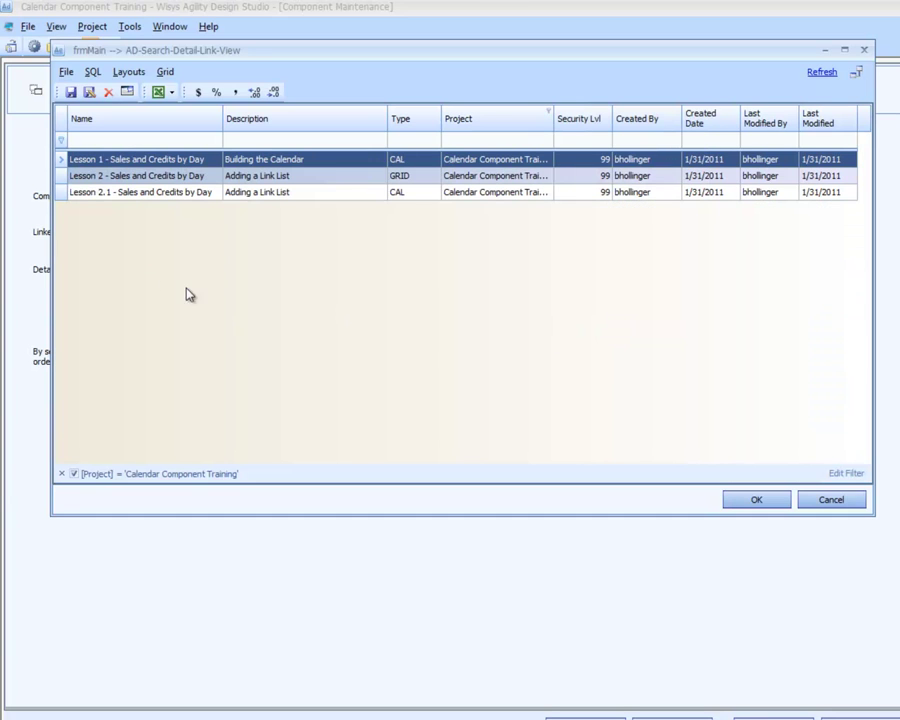
click(130, 177)
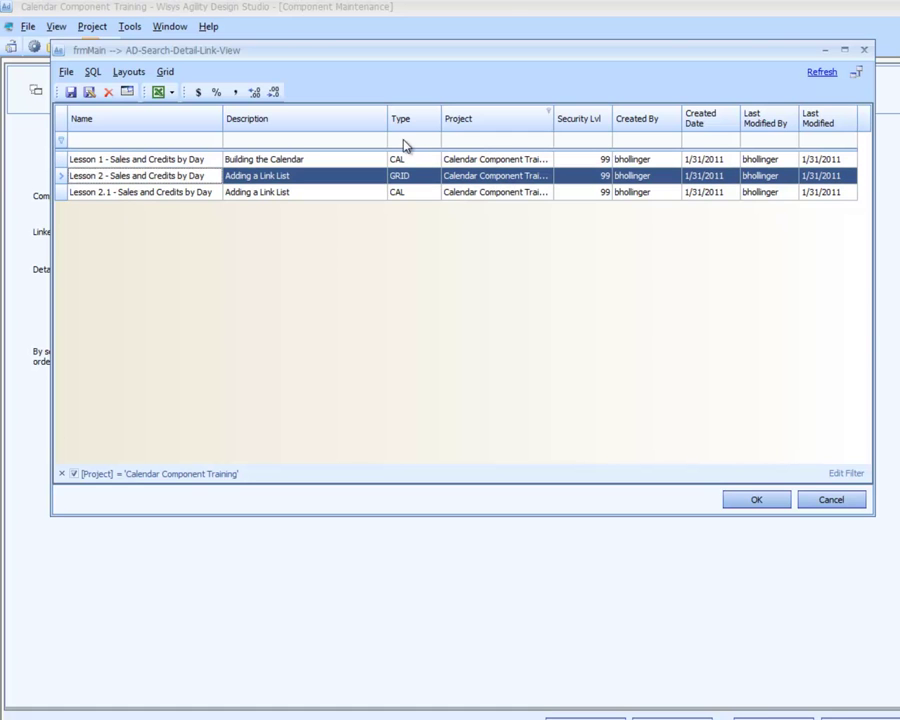
double_click(186, 179)
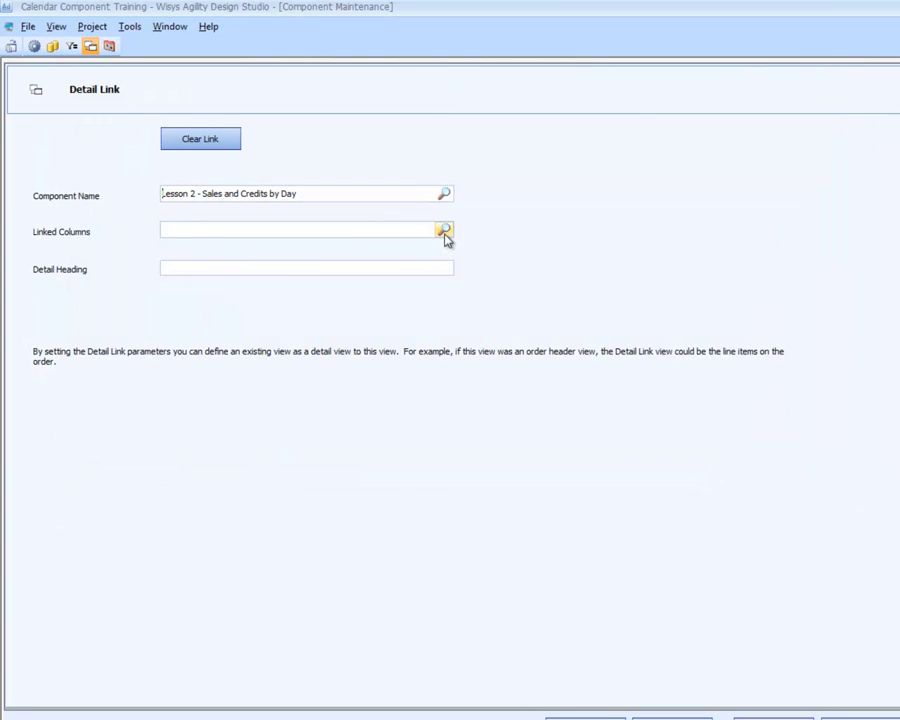
click(445, 233)
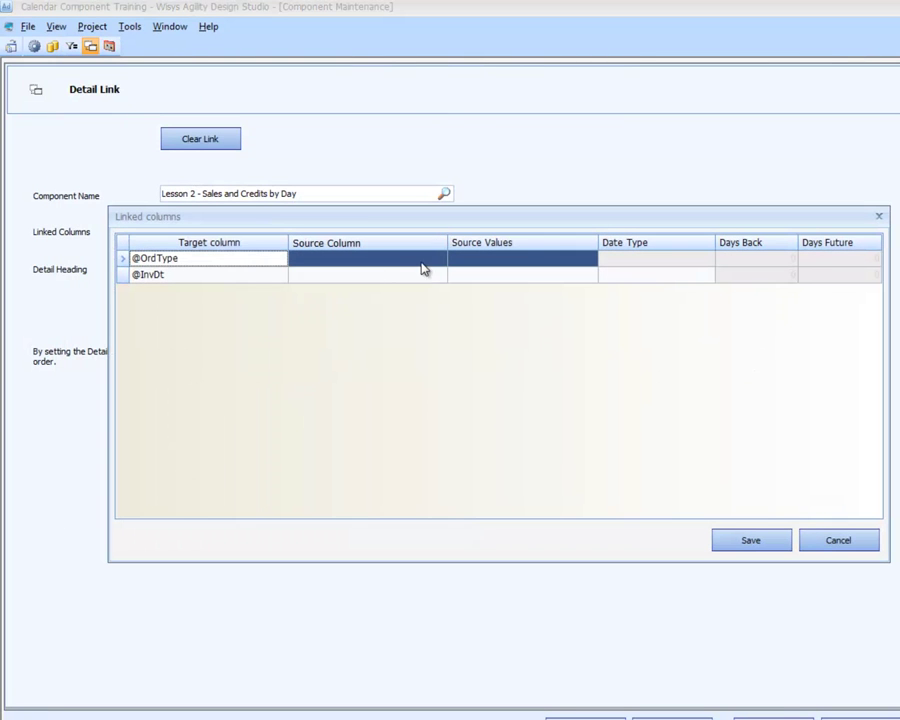
click(415, 262)
click(440, 261)
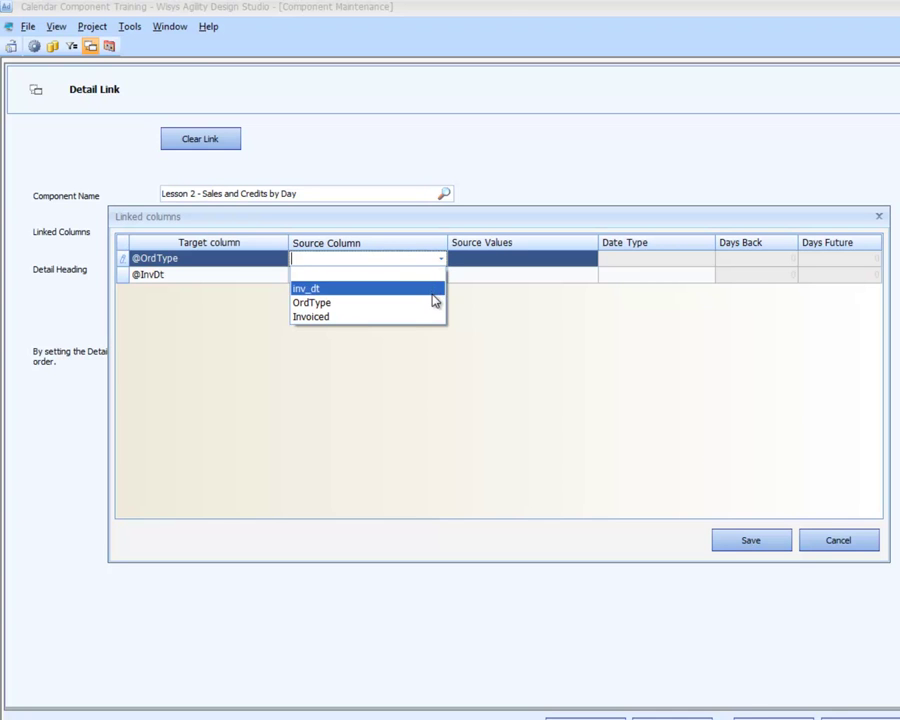
click(431, 304)
click(439, 278)
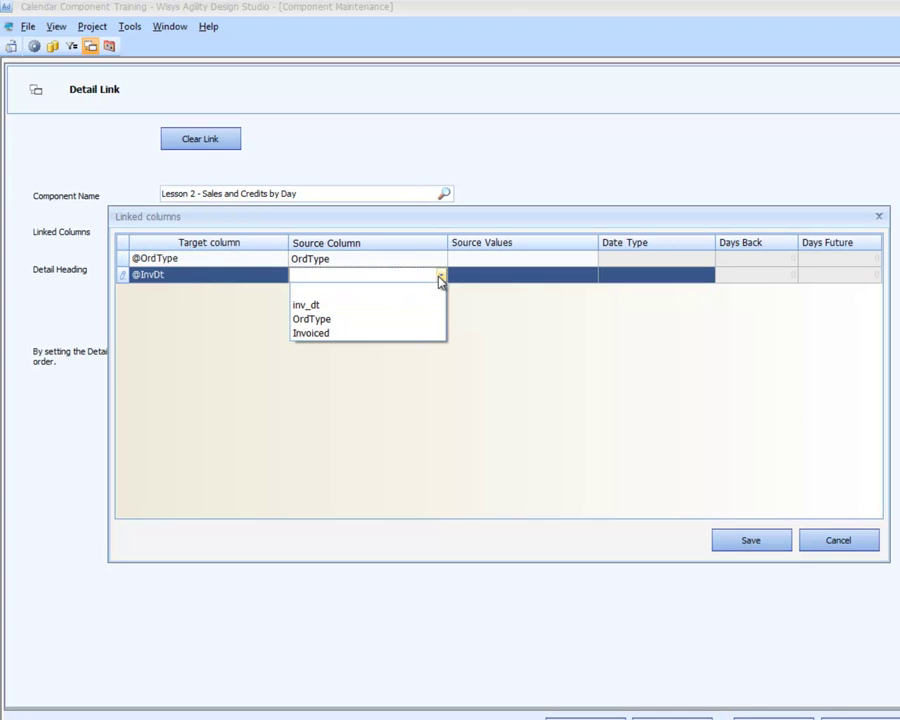
click(379, 308)
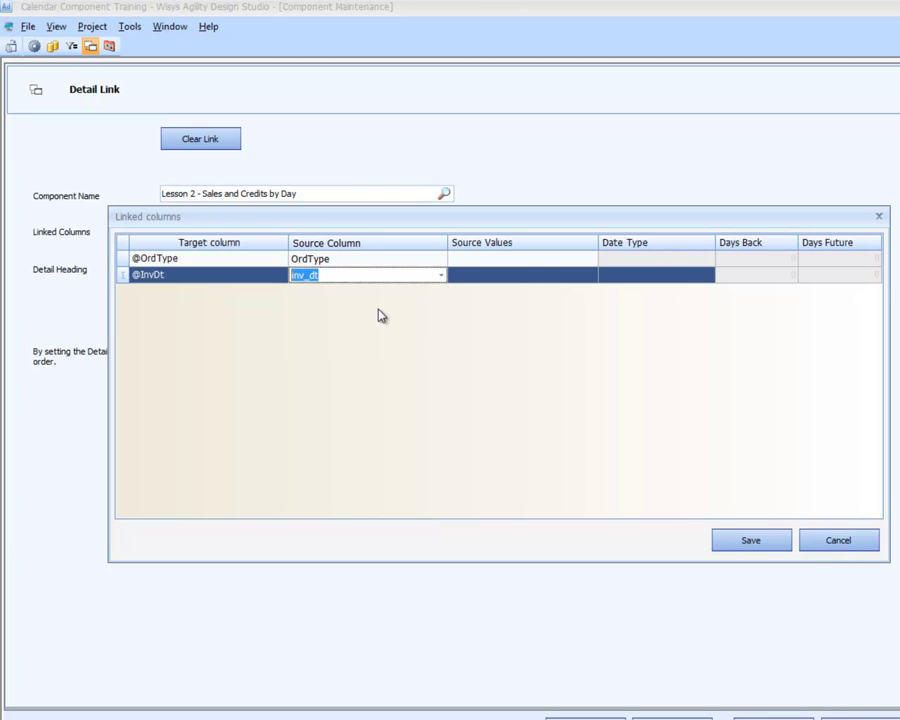
click(712, 512)
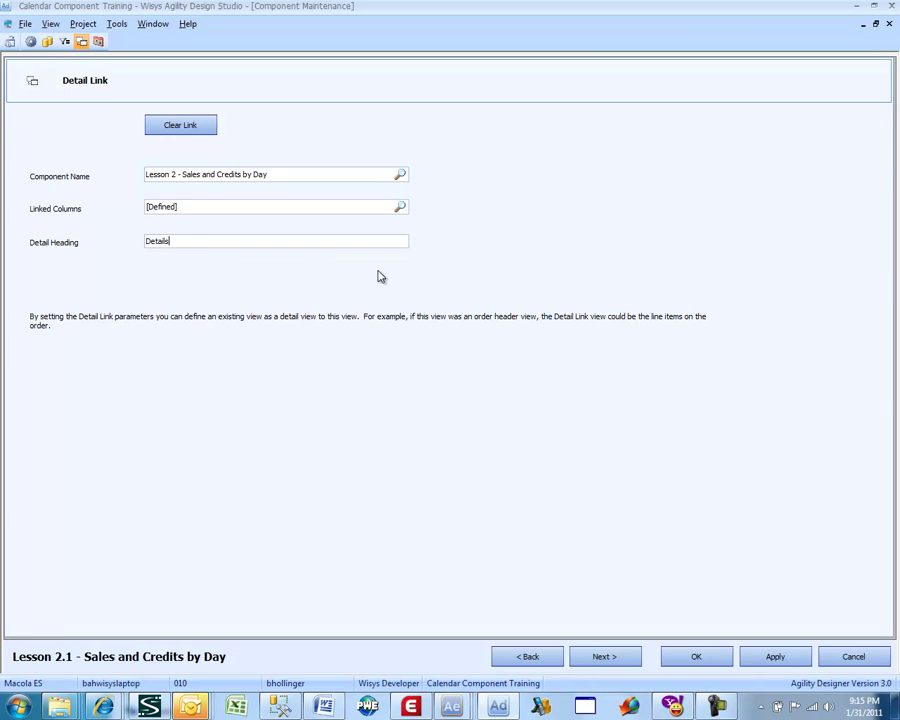
click(685, 656)
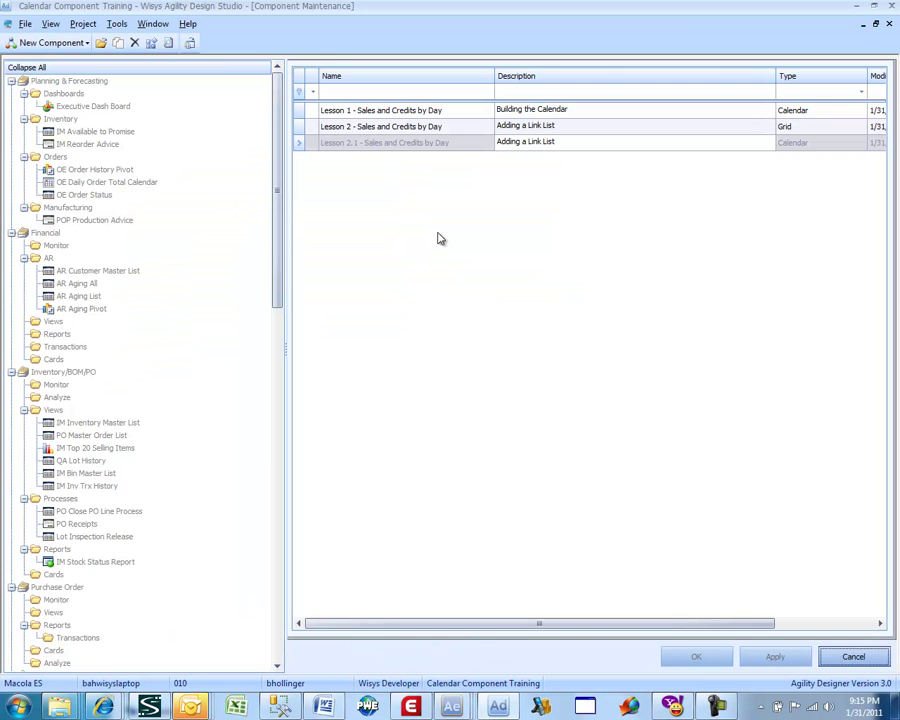
Preview the Lesson 2.1 calendar for all invoice dates and enlarge the preview window to show the details grid
click(372, 148)
right_click(372, 148)
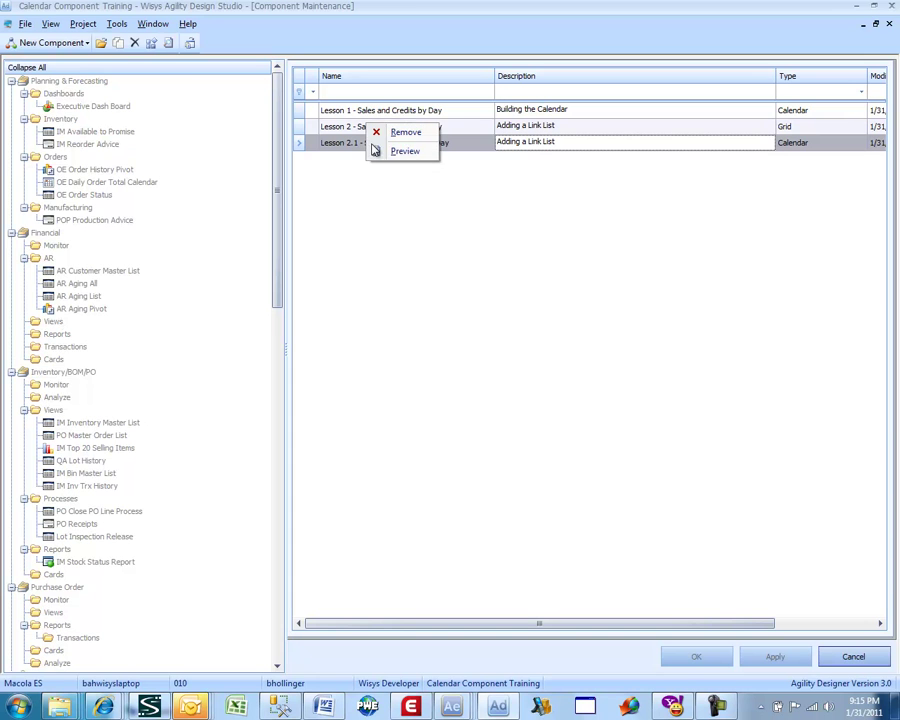
click(403, 151)
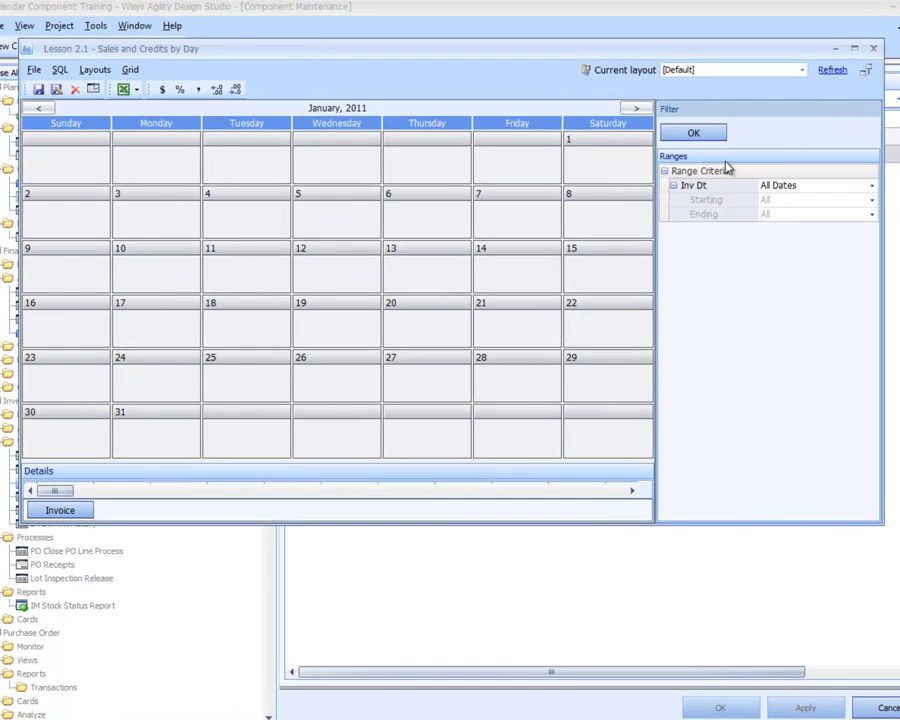
click(685, 130)
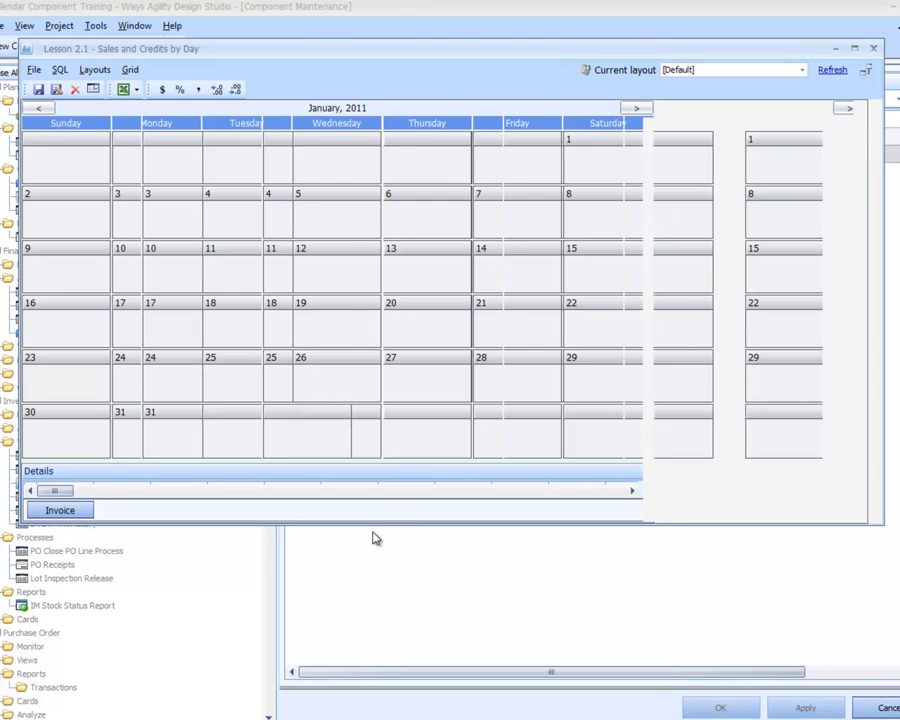
drag(376, 525, 383, 637)
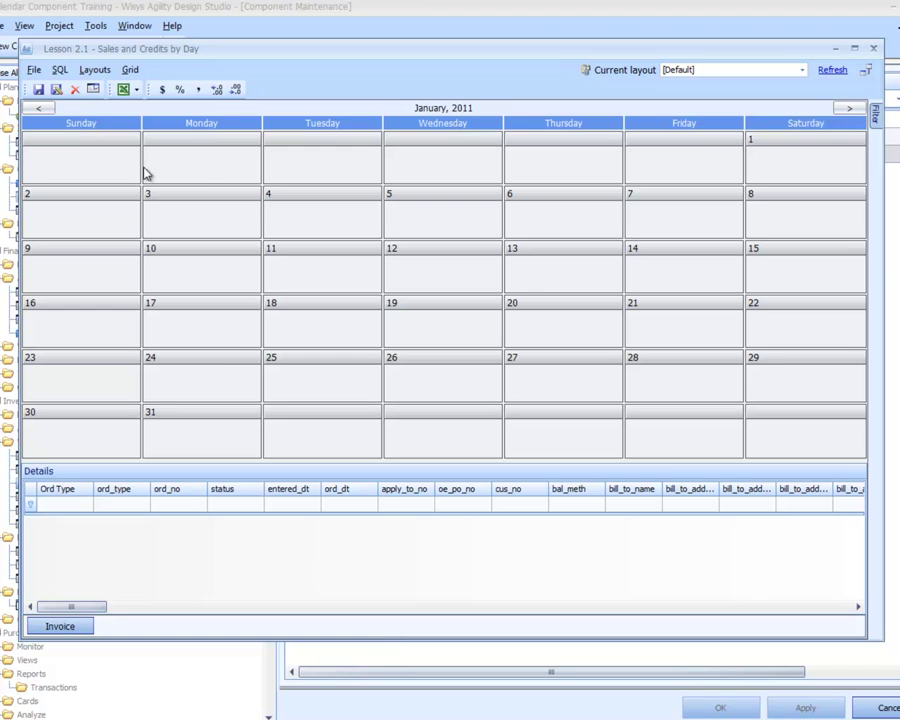
Apply mass formatting to the detail grid and move the calendar back to December 2010
click(94, 71)
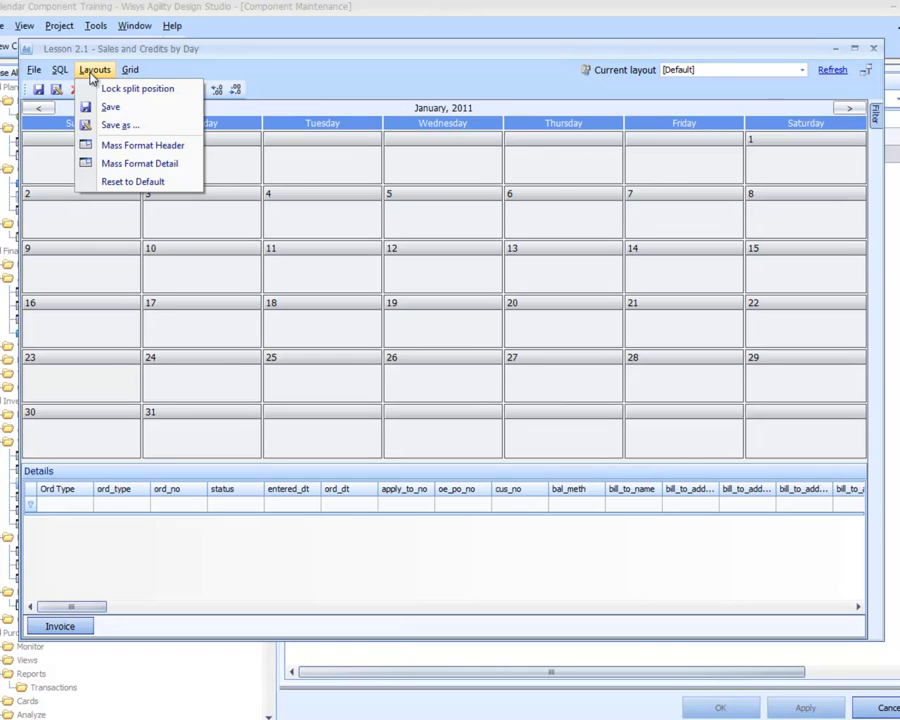
click(100, 164)
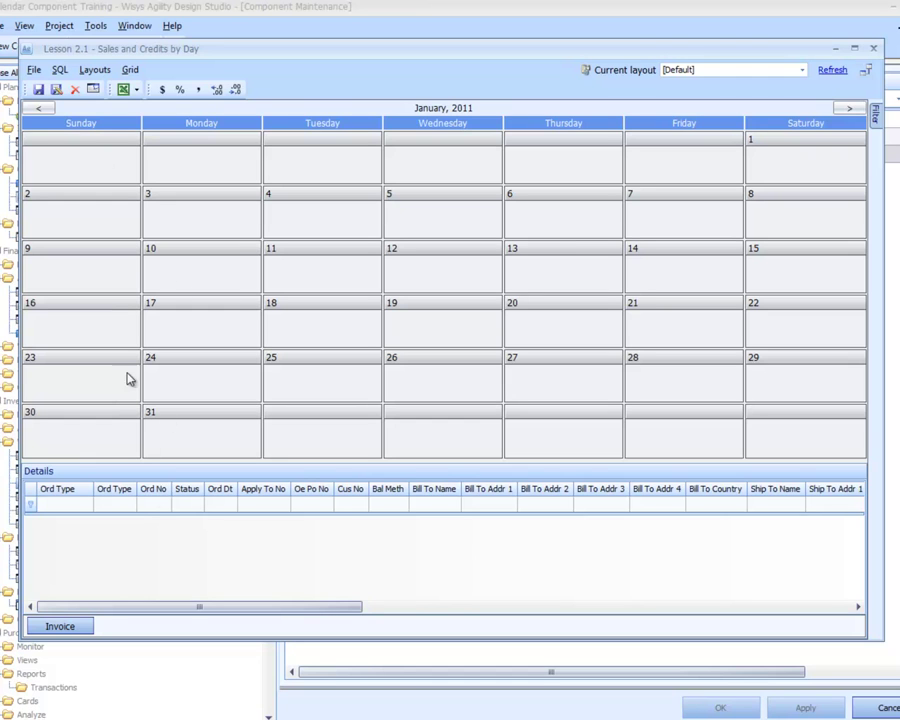
click(40, 108)
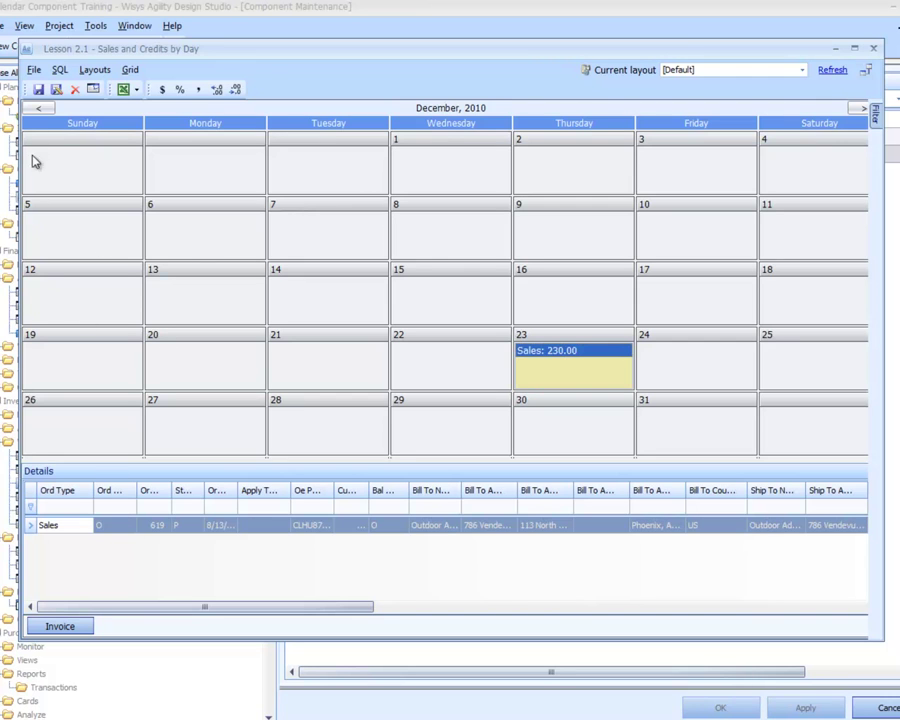
Move the calendar back to August 2010 and show the details of the credits on August 23
click(37, 110)
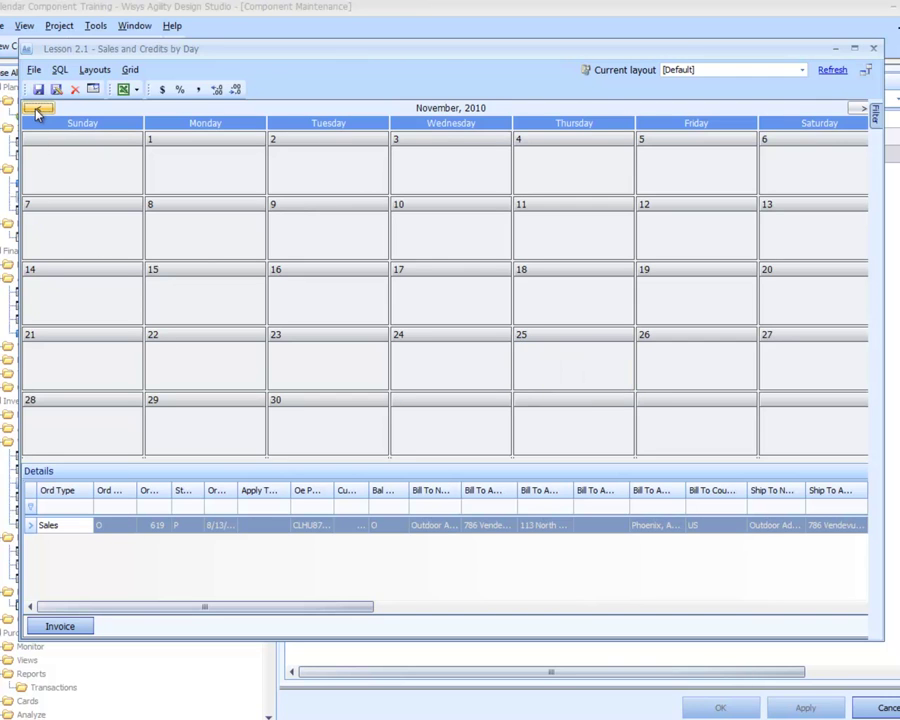
click(37, 110)
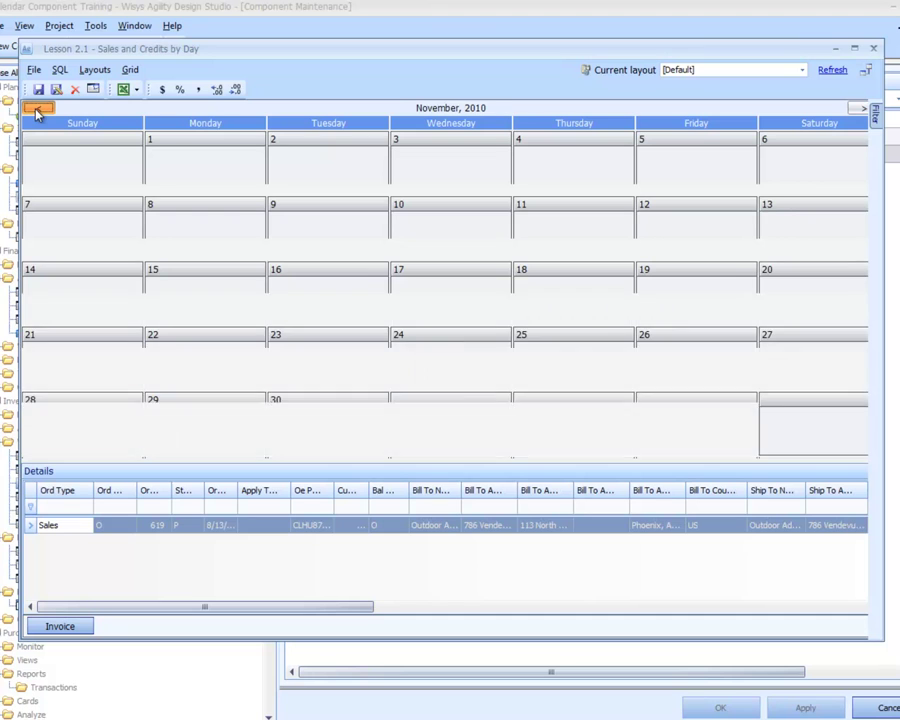
click(37, 110)
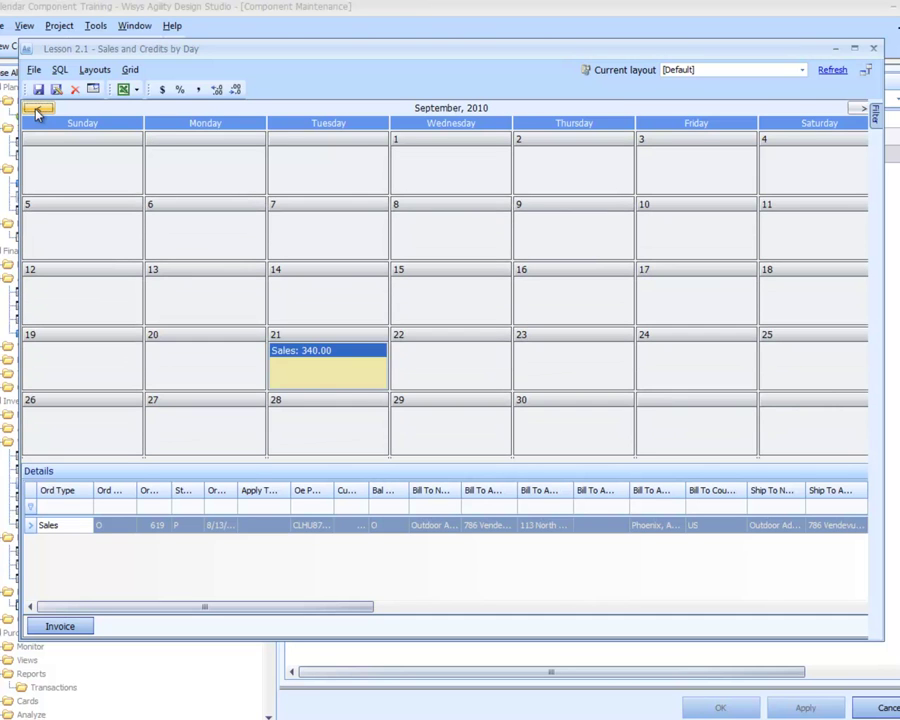
click(37, 110)
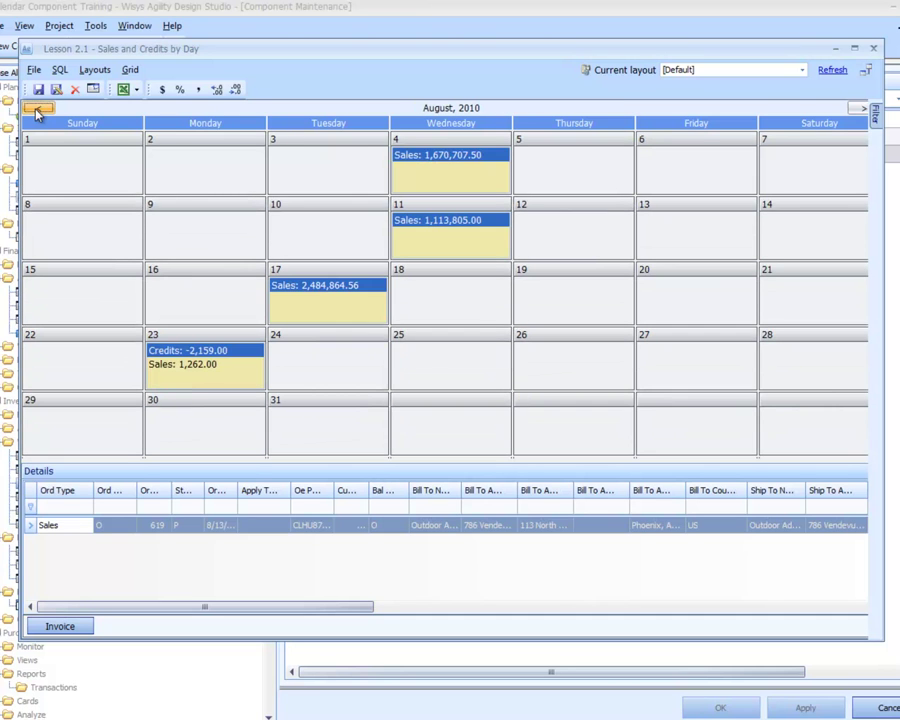
click(189, 351)
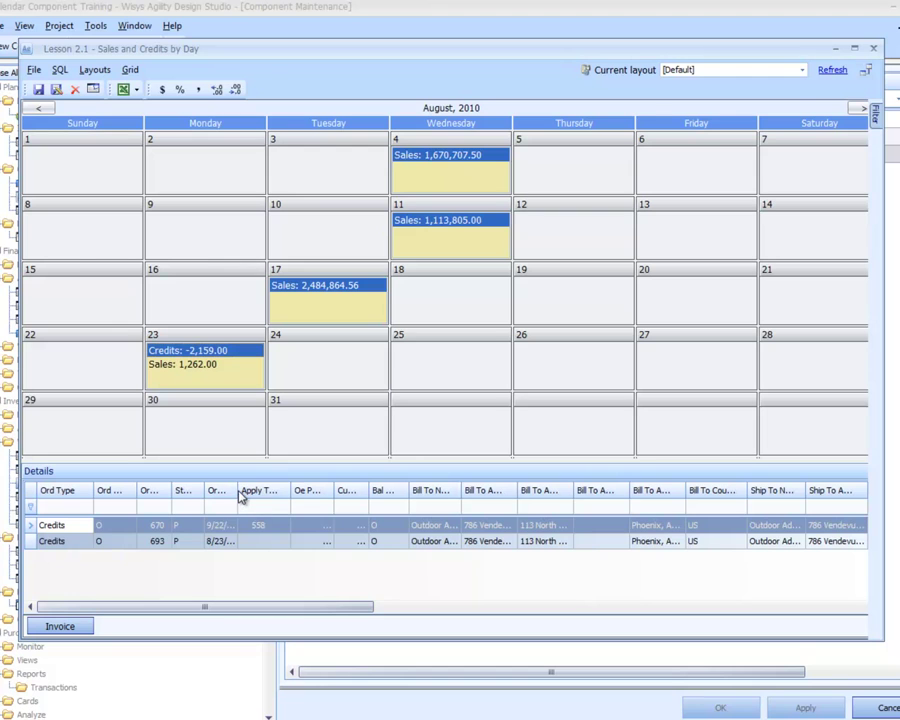
Widen the Ord Dt and Status columns of the detail grid, turn on detail word wrap, and save the layout
drag(237, 497, 271, 497)
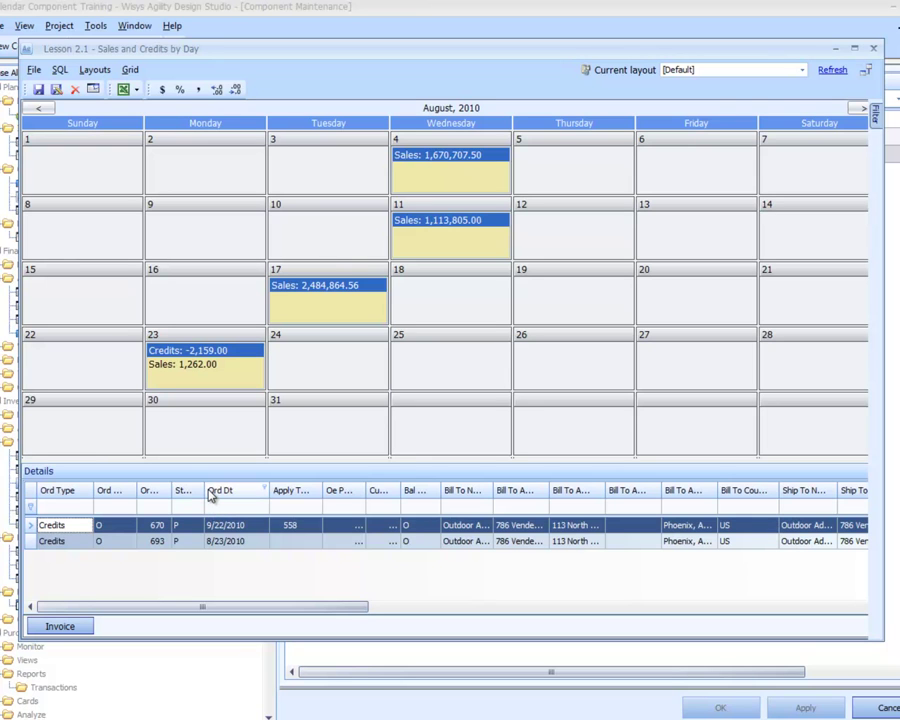
click(130, 70)
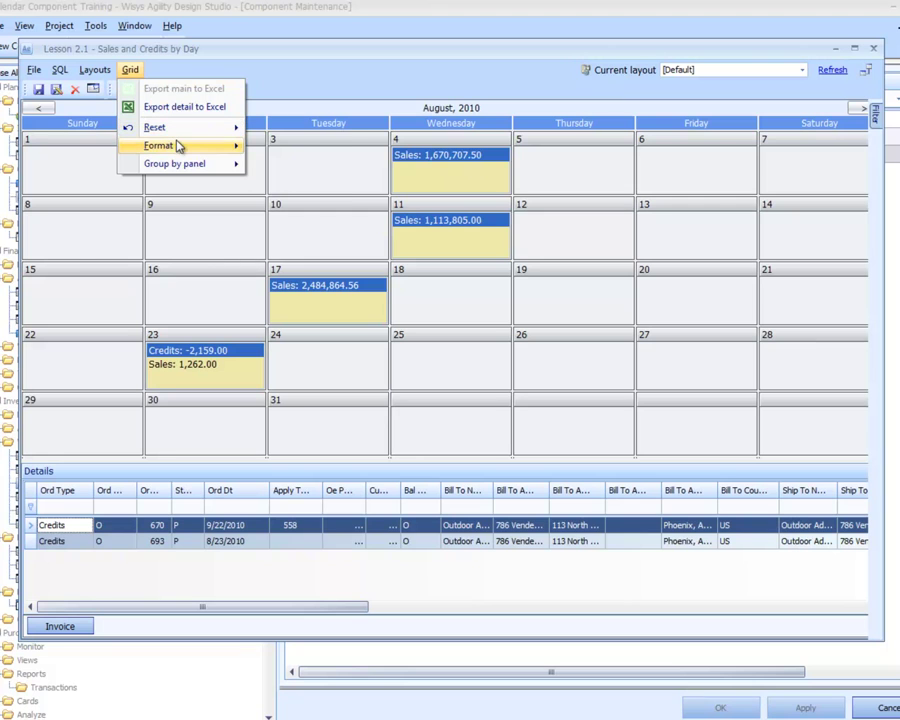
mouse_move(177, 147)
mouse_move(300, 188)
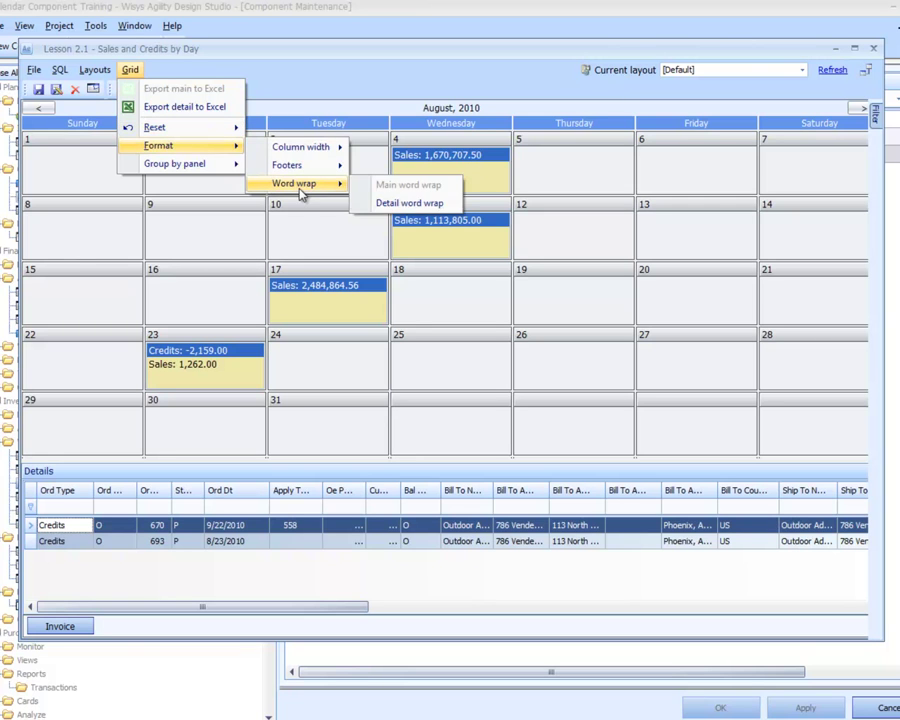
click(388, 204)
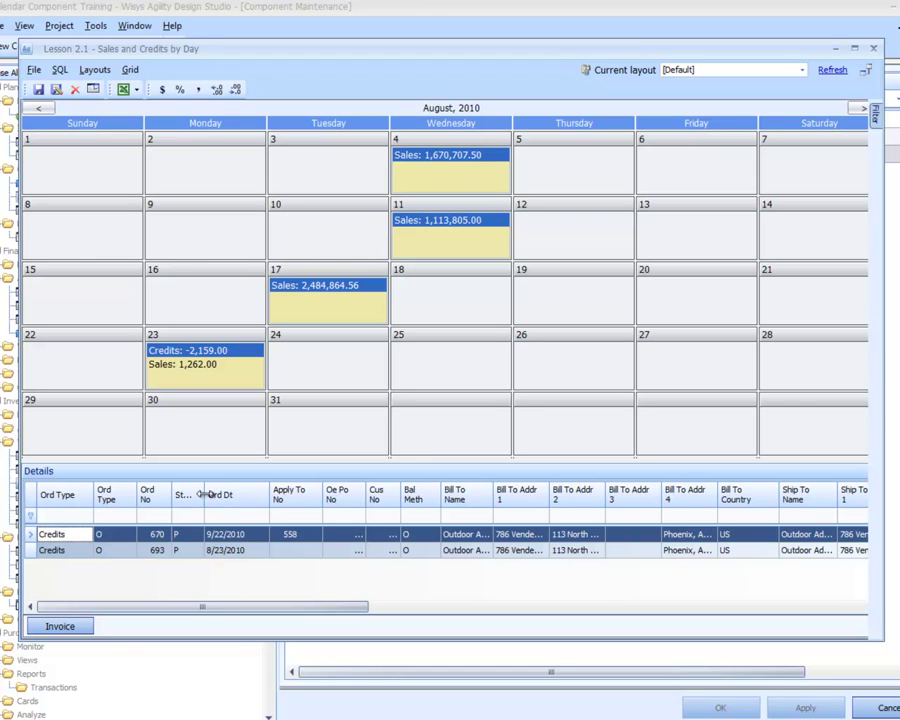
drag(203, 494, 220, 494)
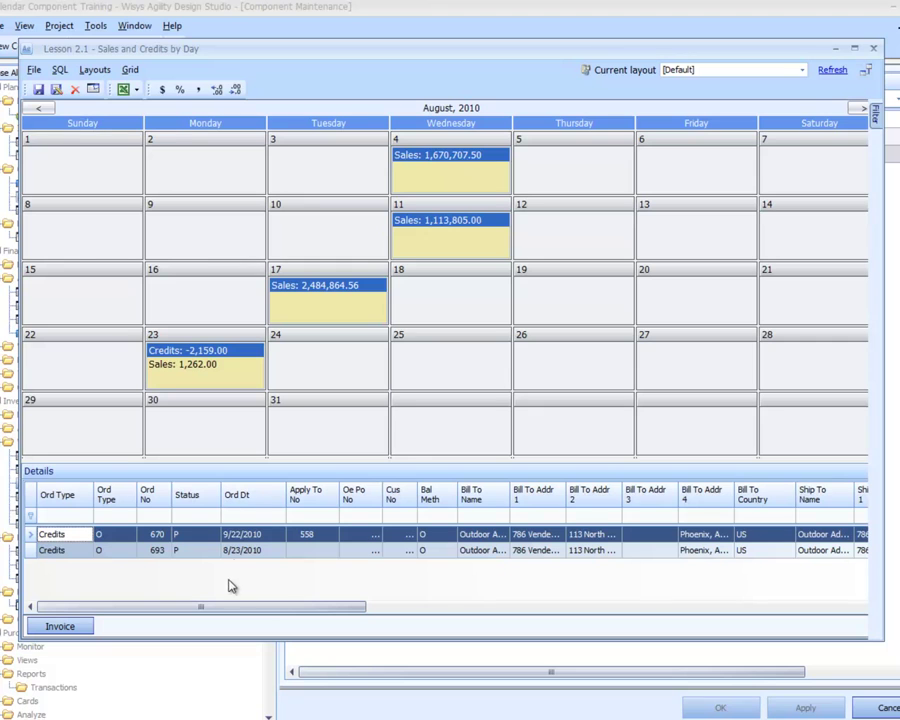
click(38, 89)
Compare the detail rows for the sales and credits entries on August 23, ending on the sales entry
click(201, 369)
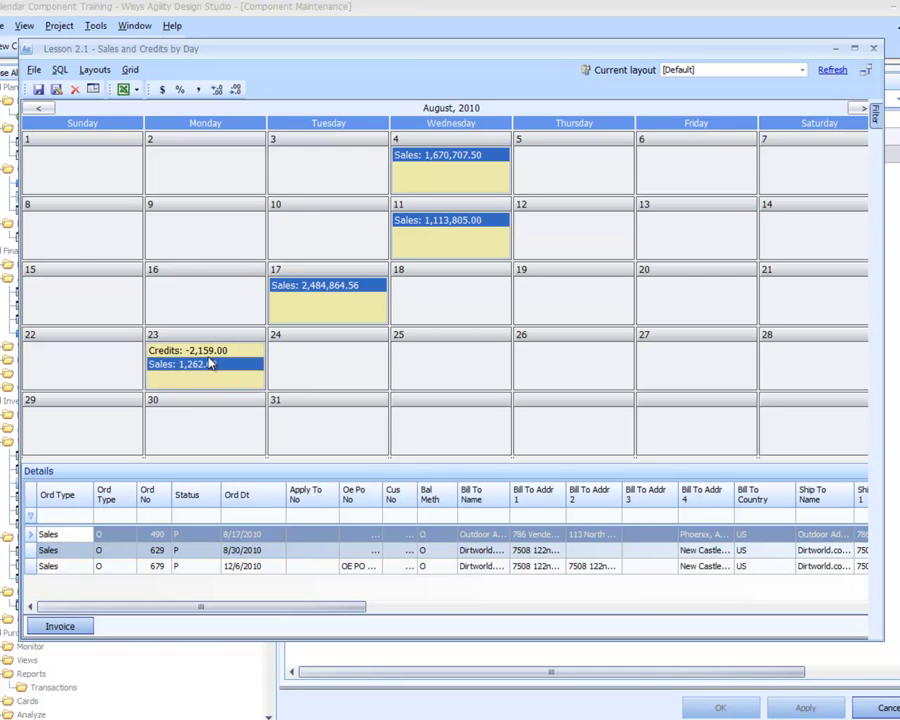
click(213, 352)
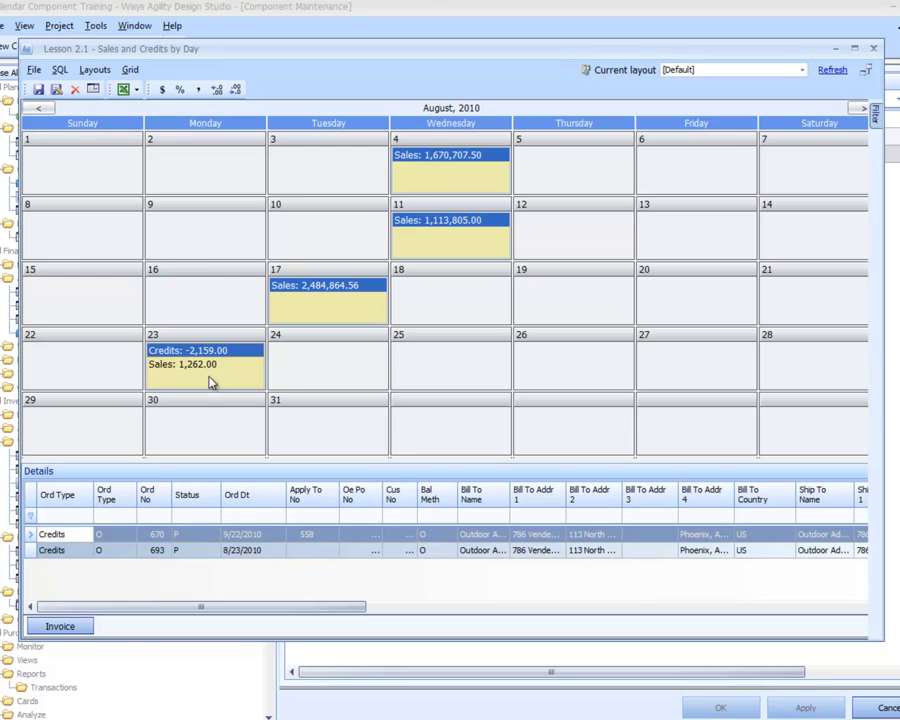
click(209, 367)
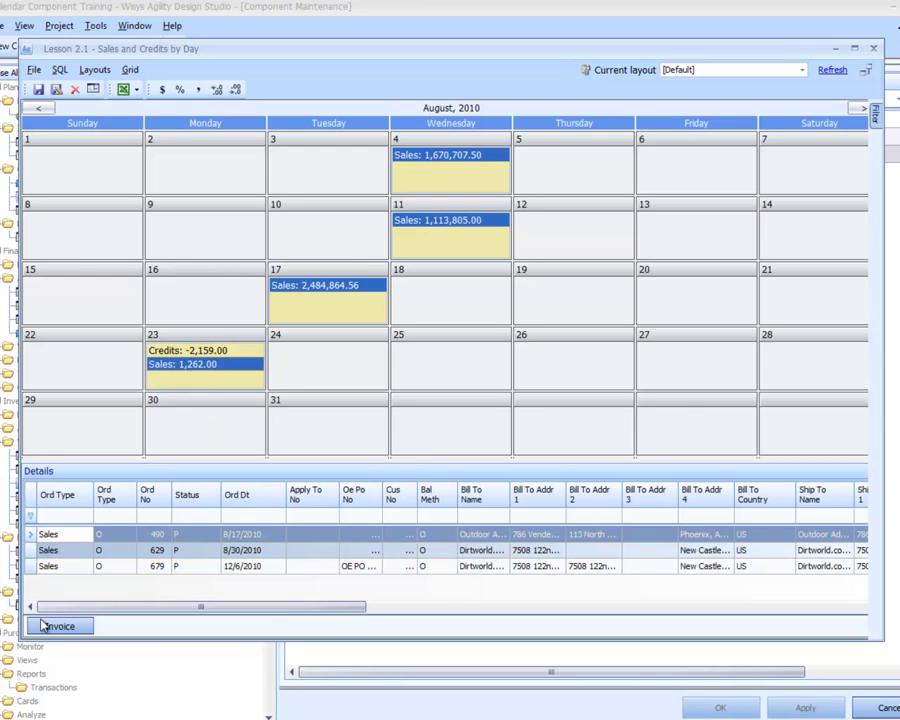
Open the invoice detail for the first August 23 sales row, reprint its invoice, and close the report
click(54, 538)
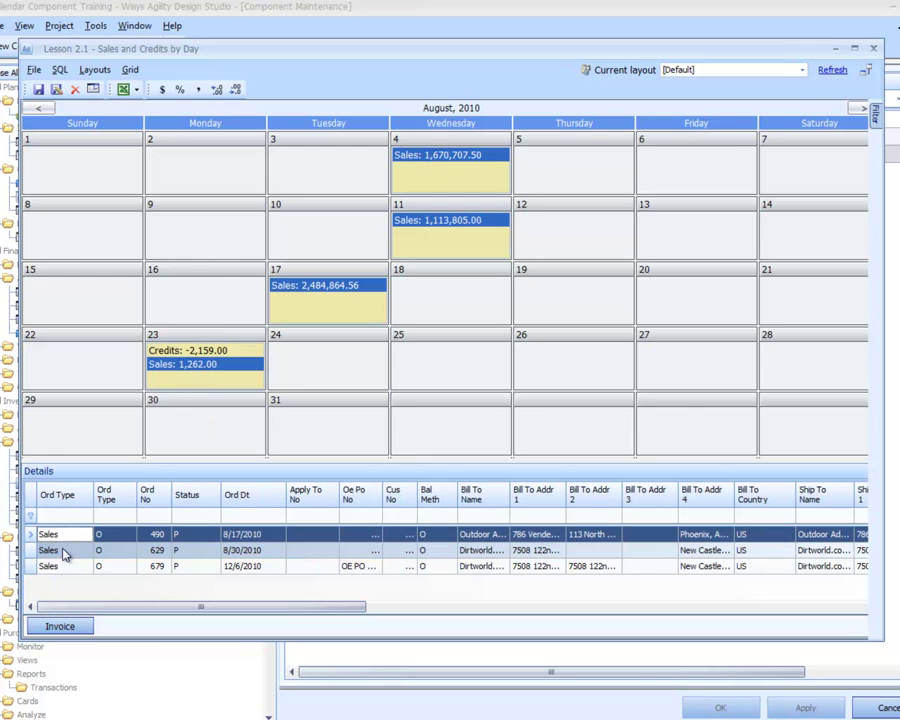
click(66, 627)
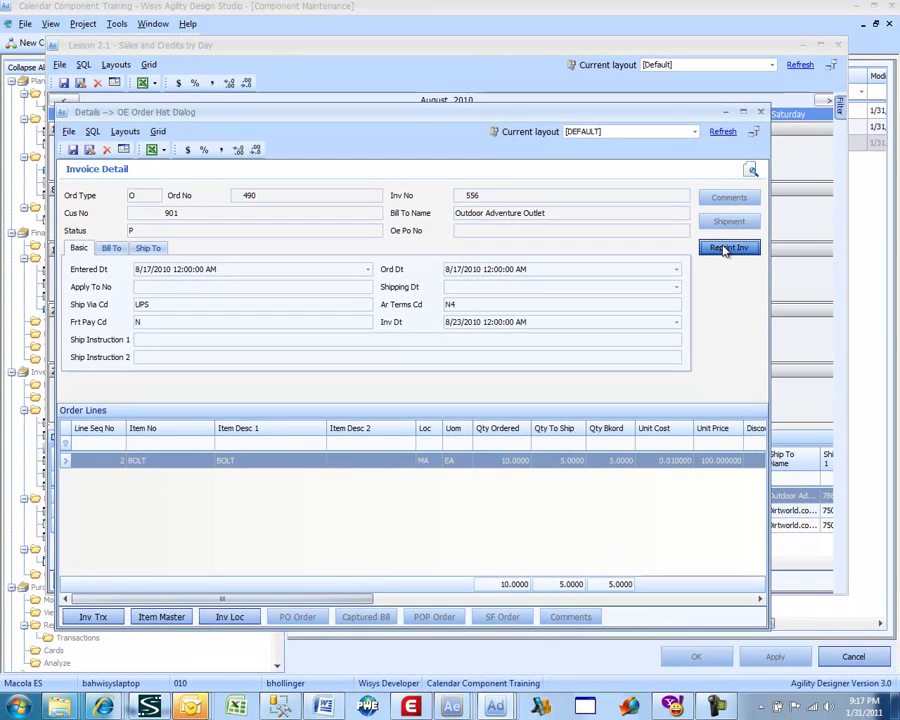
click(727, 248)
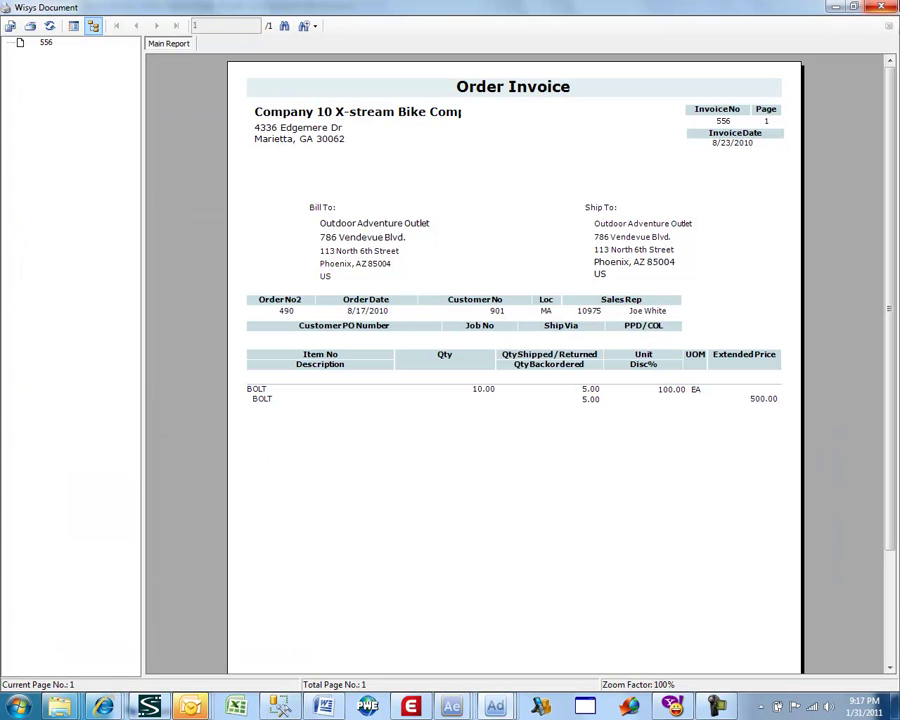
key(alt+F4)
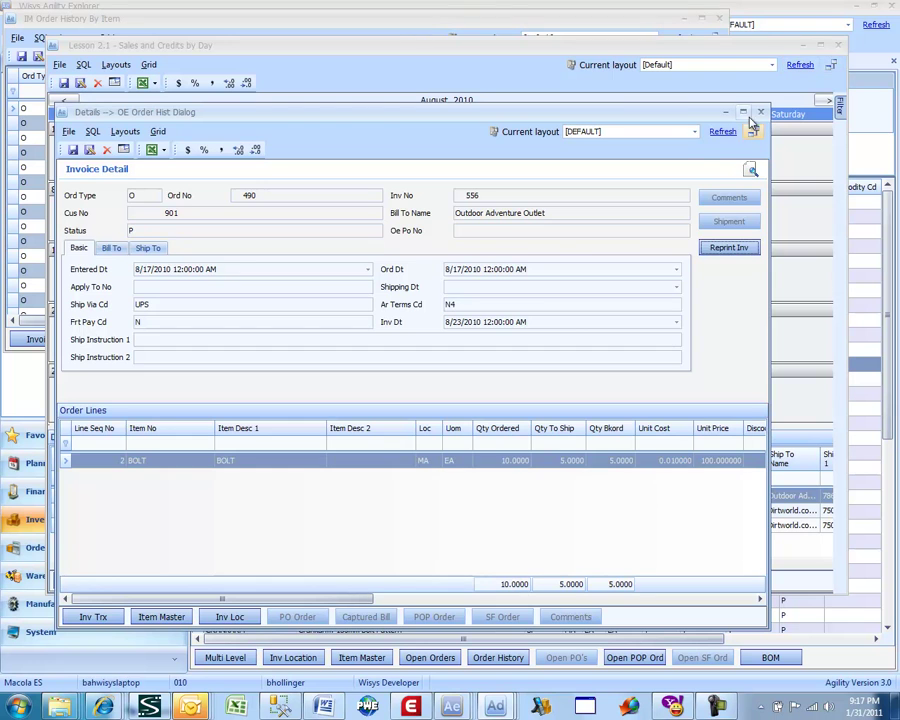
Close both open Invoice Detail dialogs and bring the Lesson 2.1 - Sales and Credits by Day window back to the front
click(760, 111)
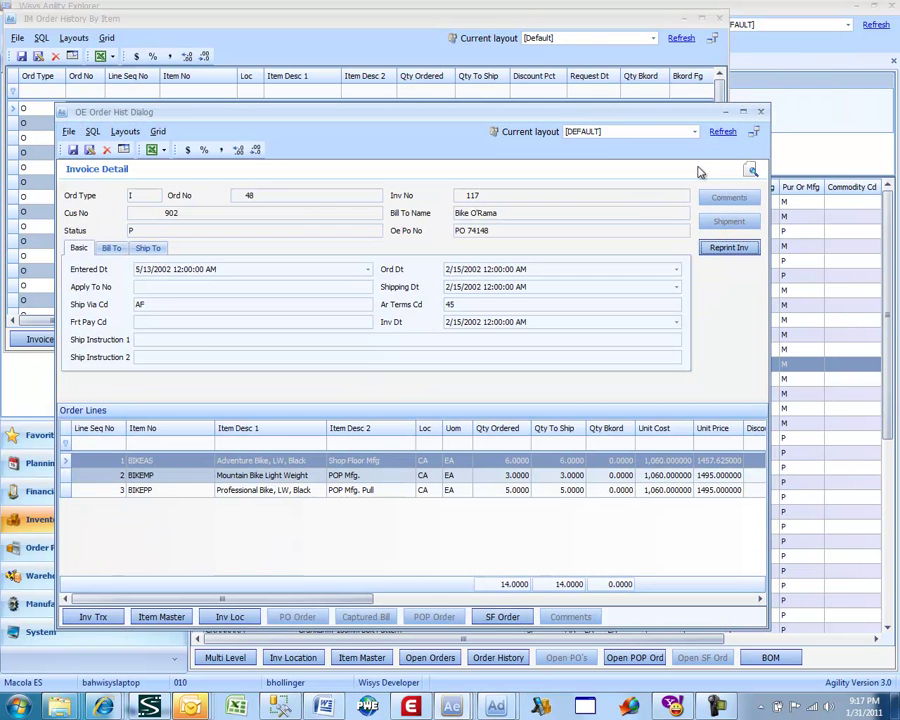
click(760, 112)
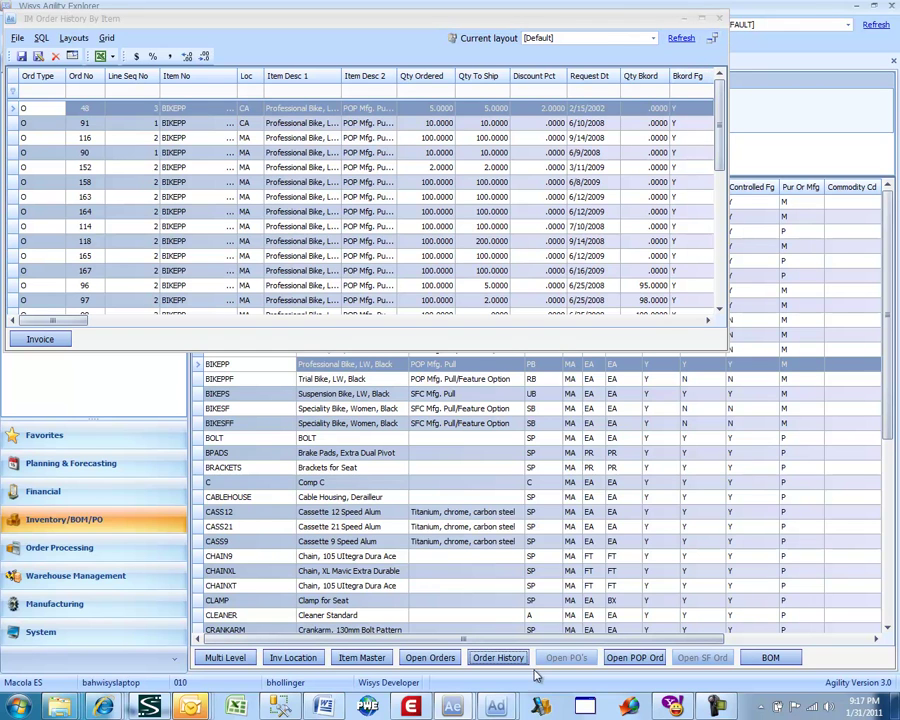
mouse_move(496, 707)
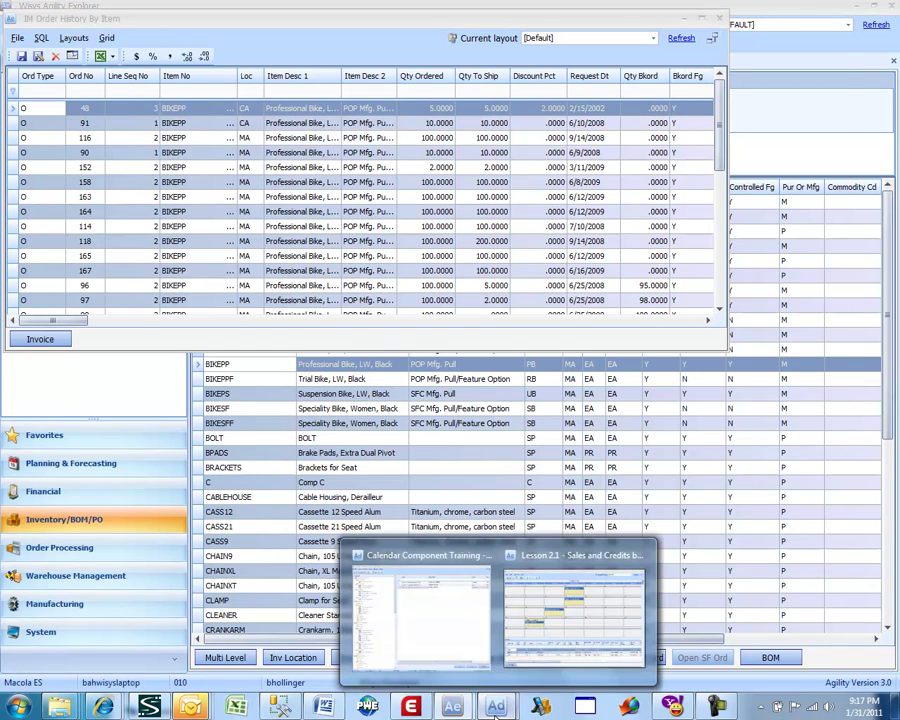
click(564, 678)
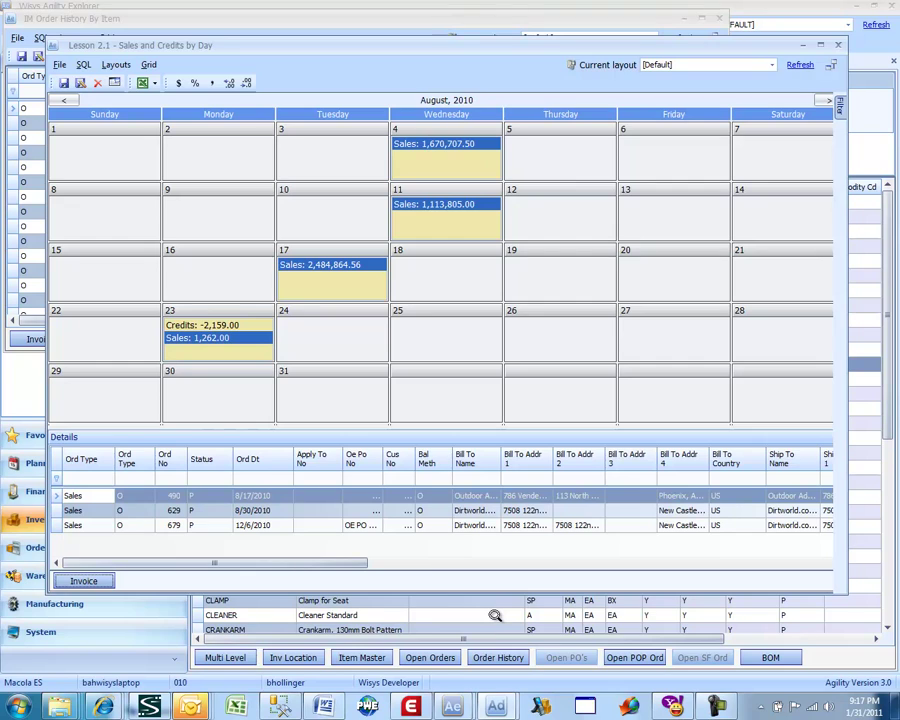